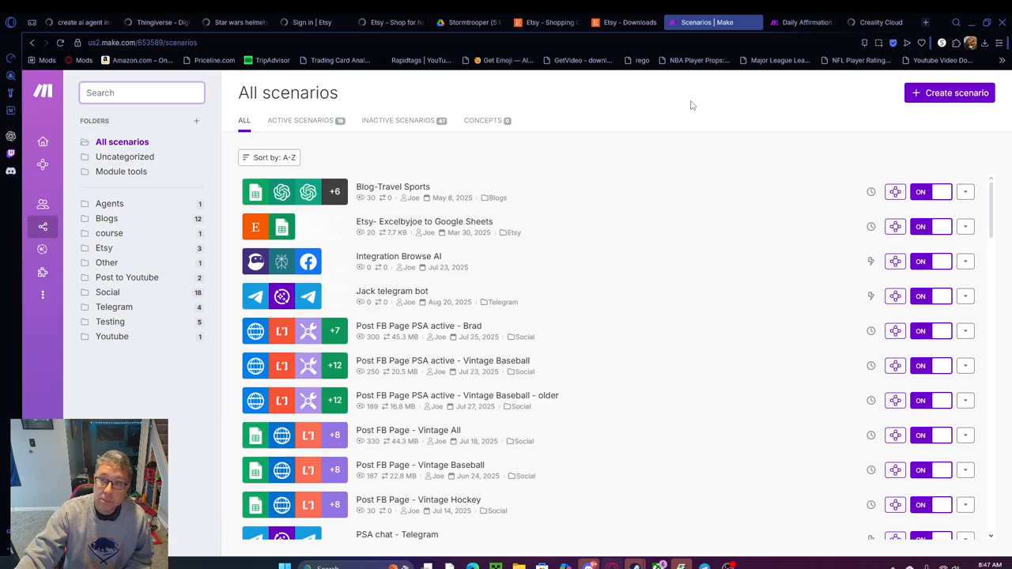
# Create a new scenario with an OpenAI "Generate a response" module and open the form for a new OpenAI connection
pyautogui.click(951, 96)
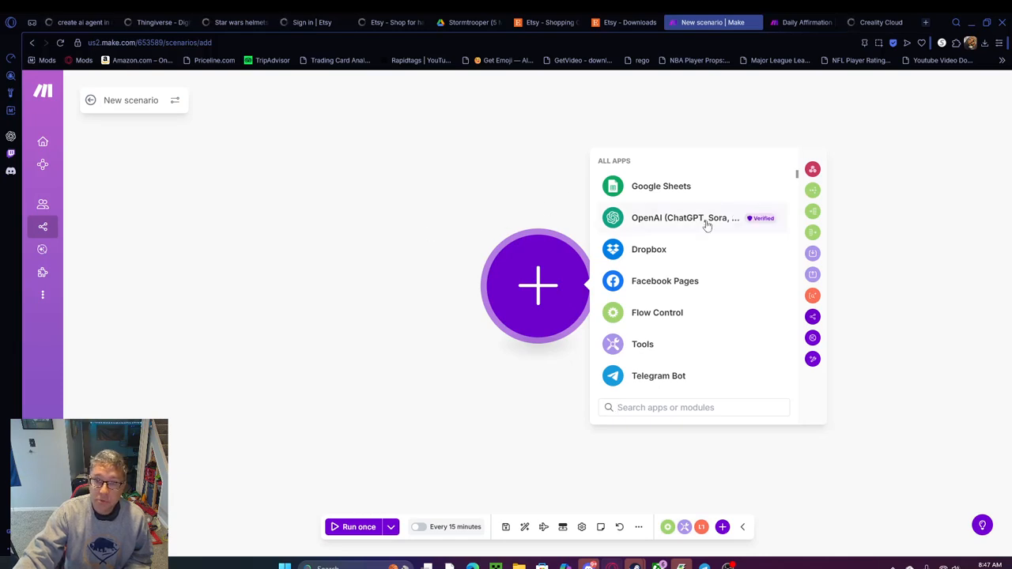
pyautogui.click(672, 221)
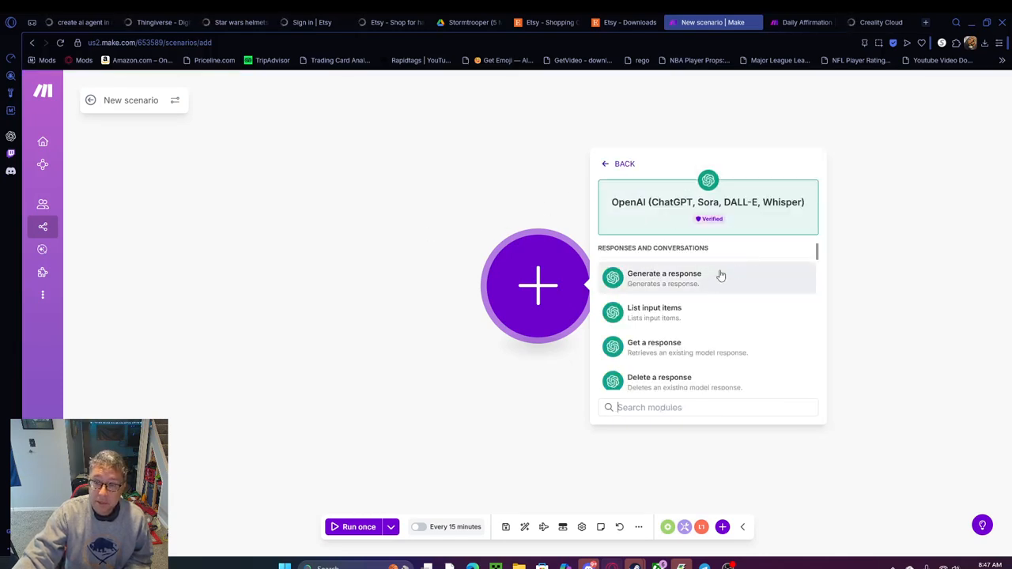
pyautogui.click(659, 285)
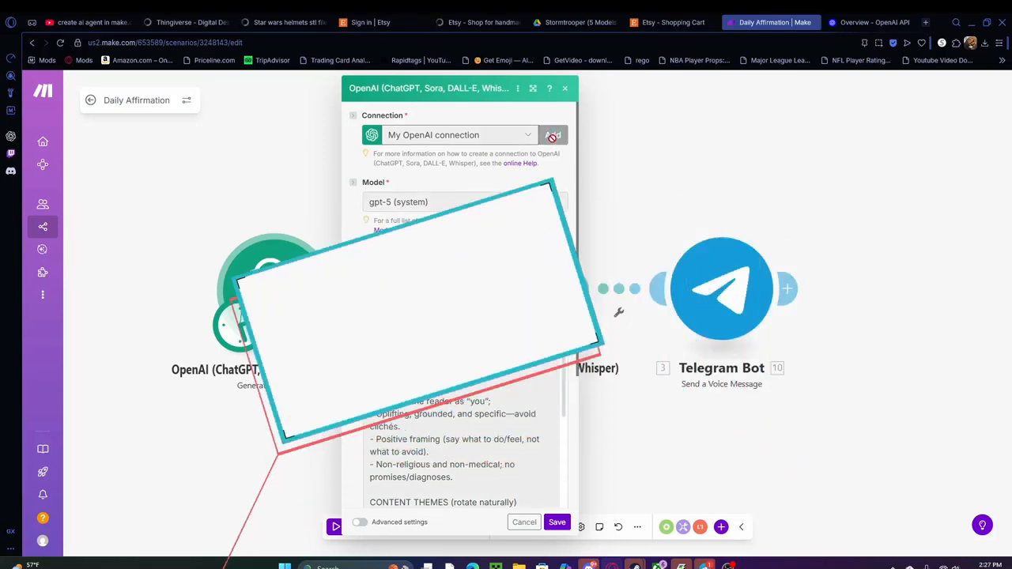
pyautogui.click(554, 136)
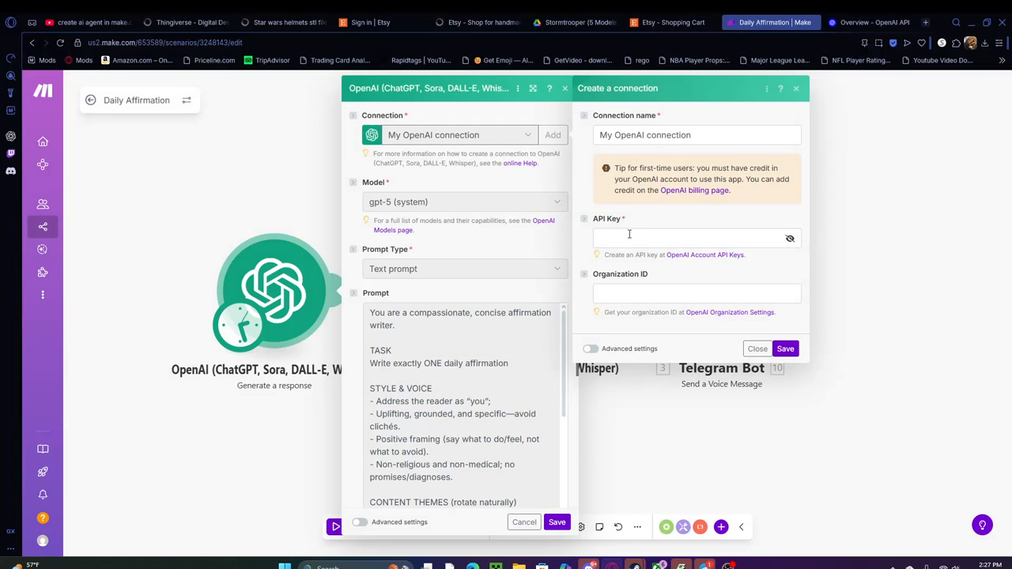
# Switch to the OpenAI platform and check the organization's billing overview and API usage
pyautogui.click(839, 26)
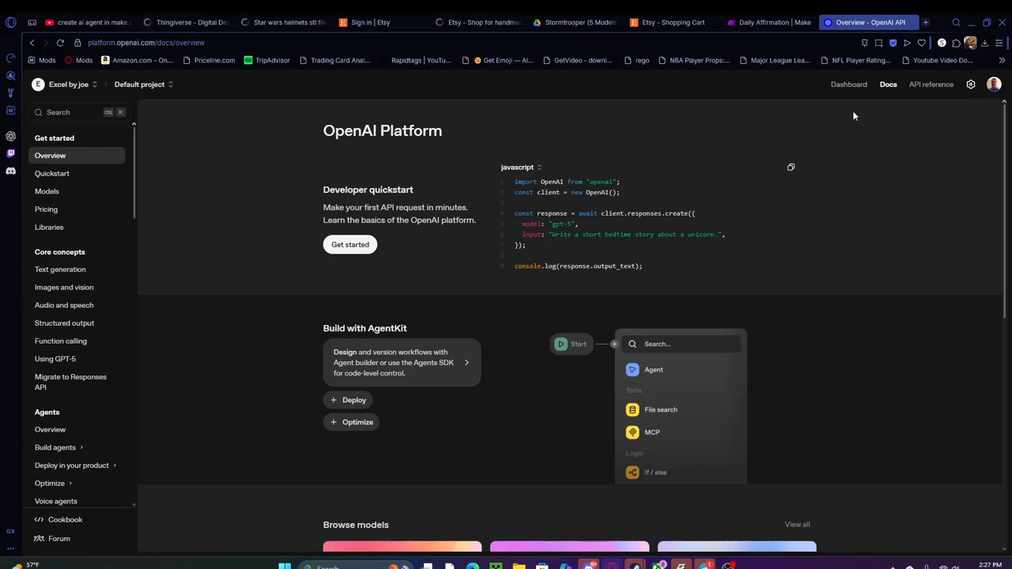
pyautogui.click(971, 85)
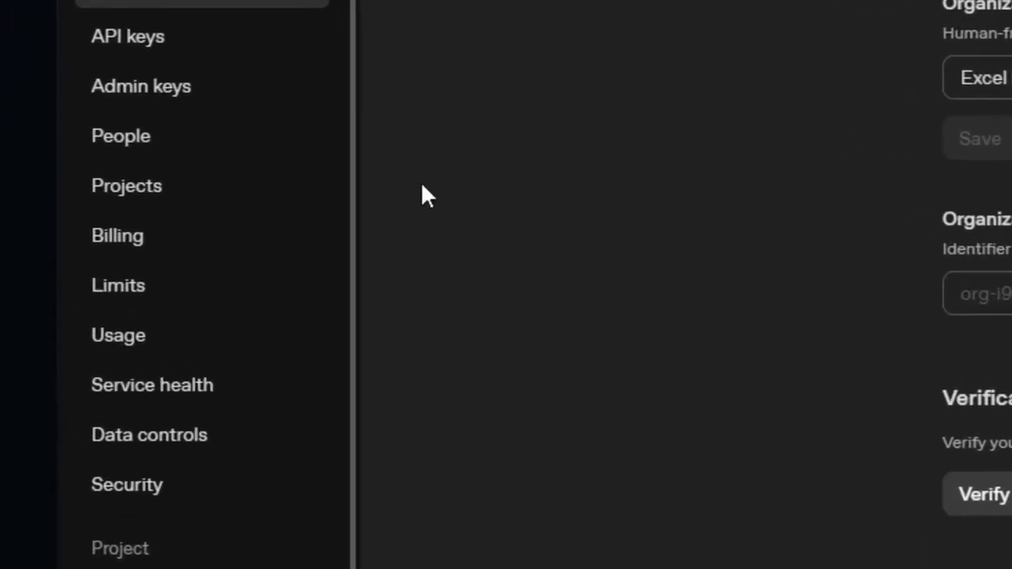
pyautogui.click(138, 239)
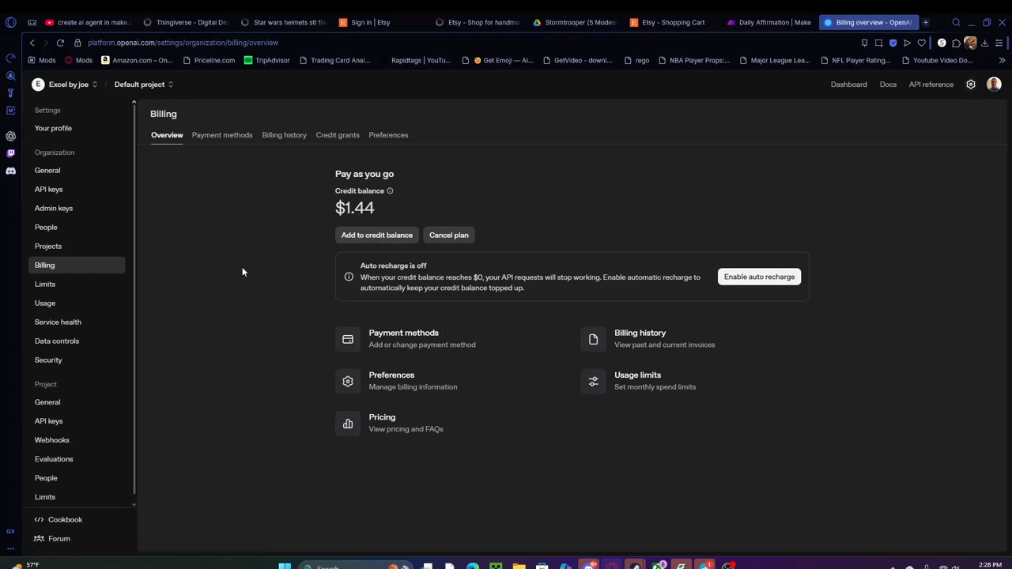
pyautogui.click(61, 304)
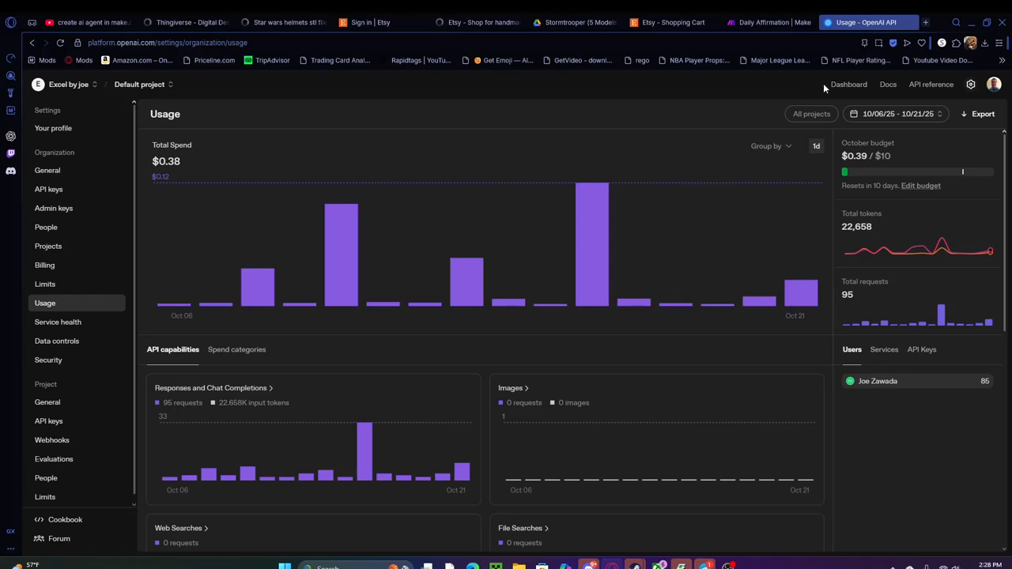
# Create a new secret API key named test123 in the default project, with All permissions
pyautogui.click(849, 84)
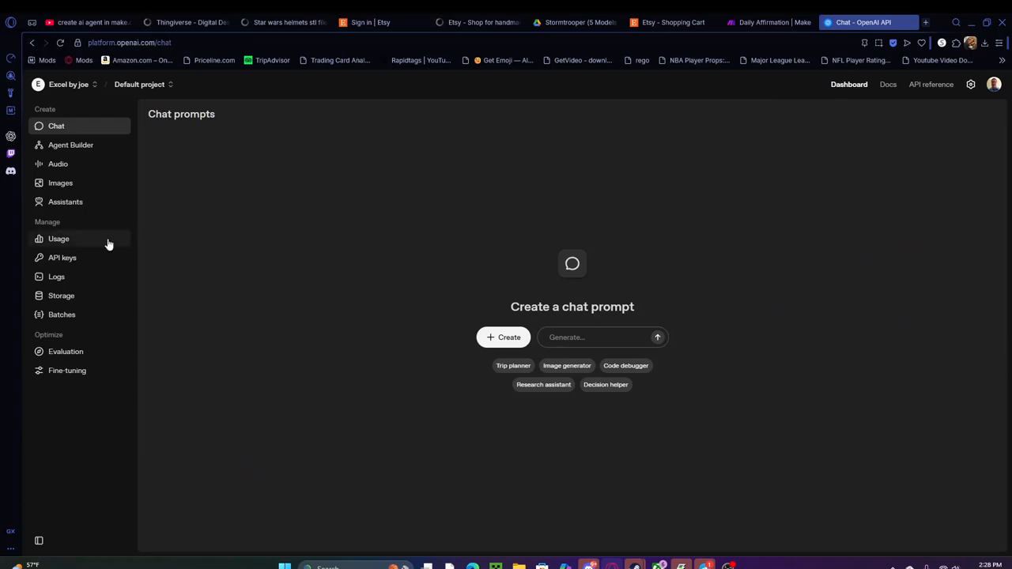
pyautogui.click(60, 260)
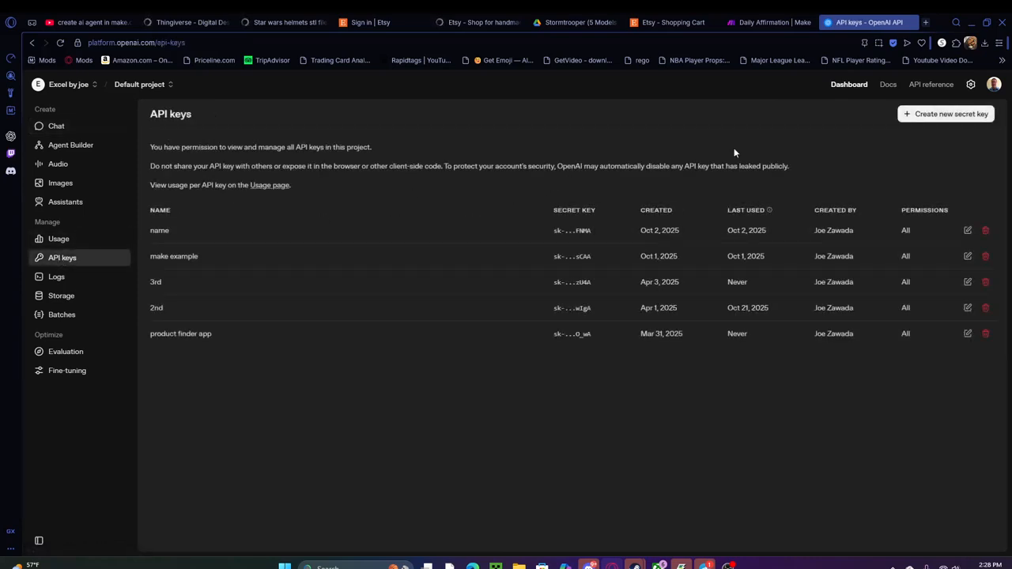
pyautogui.click(946, 116)
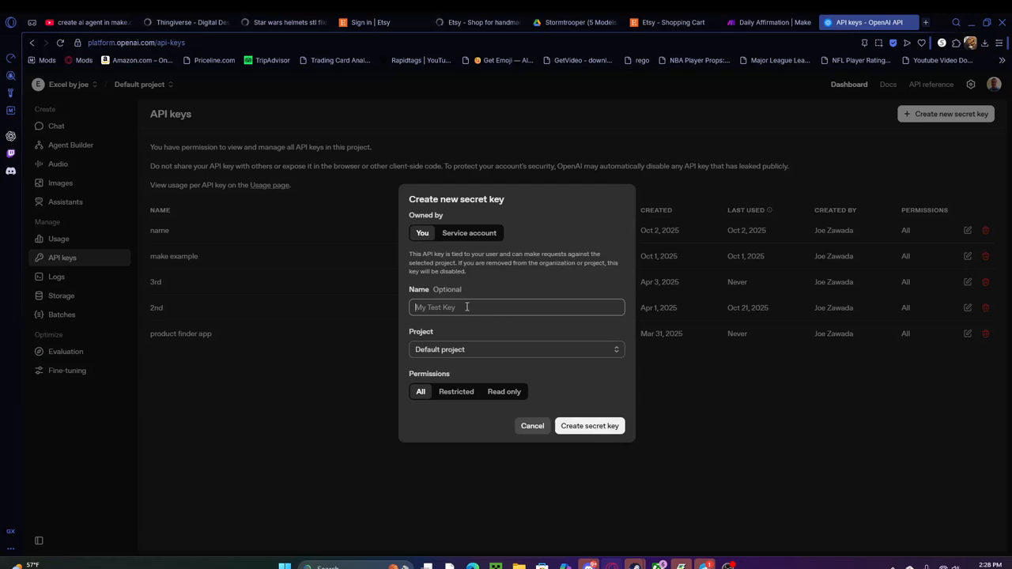
pyautogui.write('test123')
pyautogui.click(589, 426)
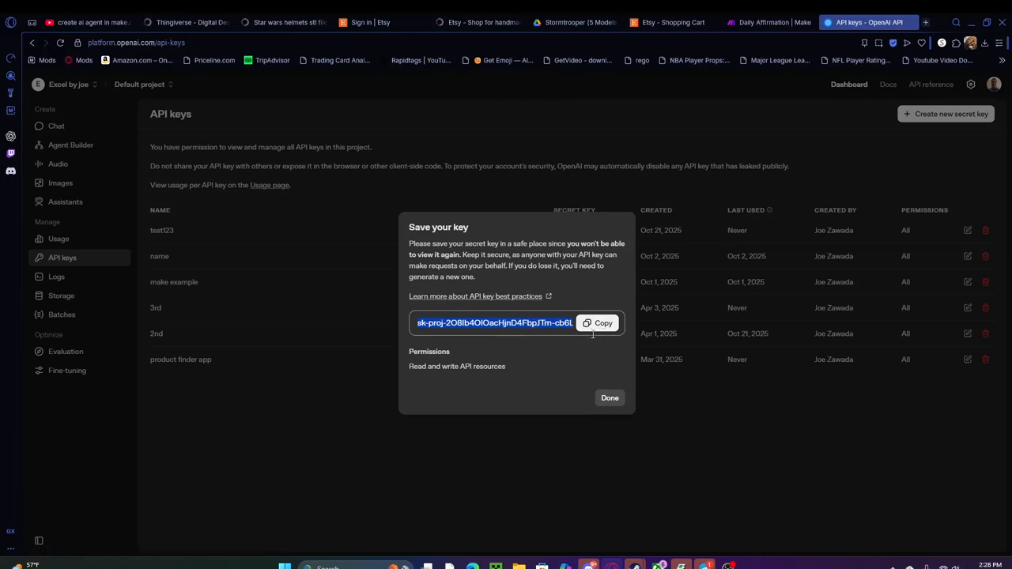
# Switch back to Make and set the Generate a response module's model to gpt-5 (system)
pyautogui.click(768, 23)
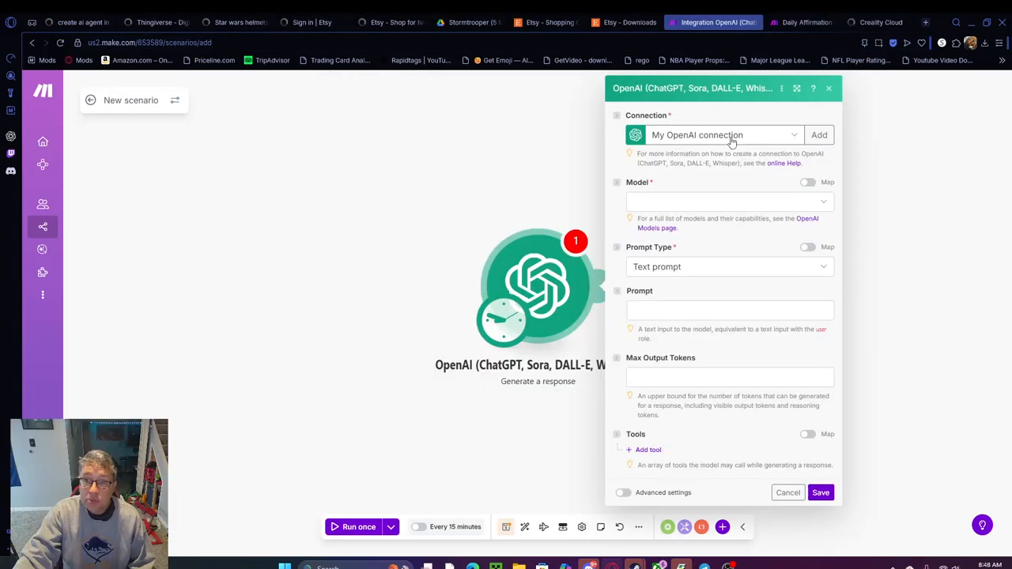
pyautogui.click(827, 205)
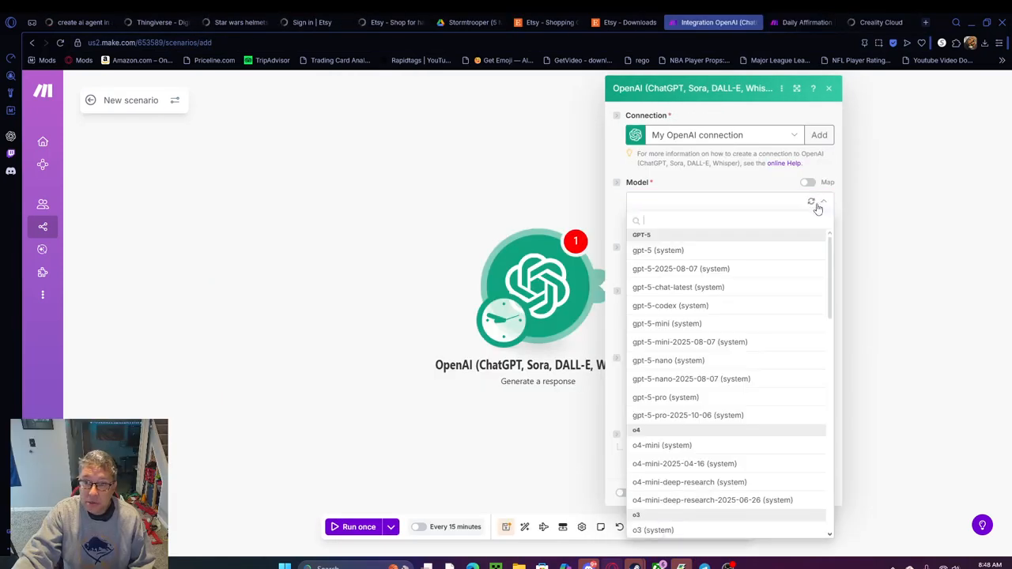
pyautogui.click(658, 251)
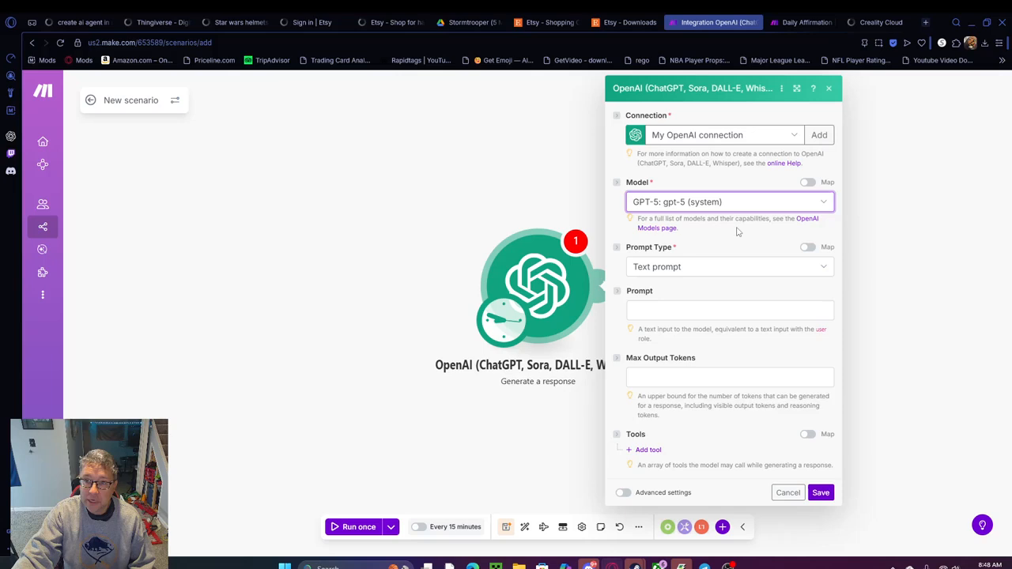
# Paste the affirmation-writer prompt asking for exactly one daily affirmation of 5–15 words in plain text, and read through it
pyautogui.click(656, 310)
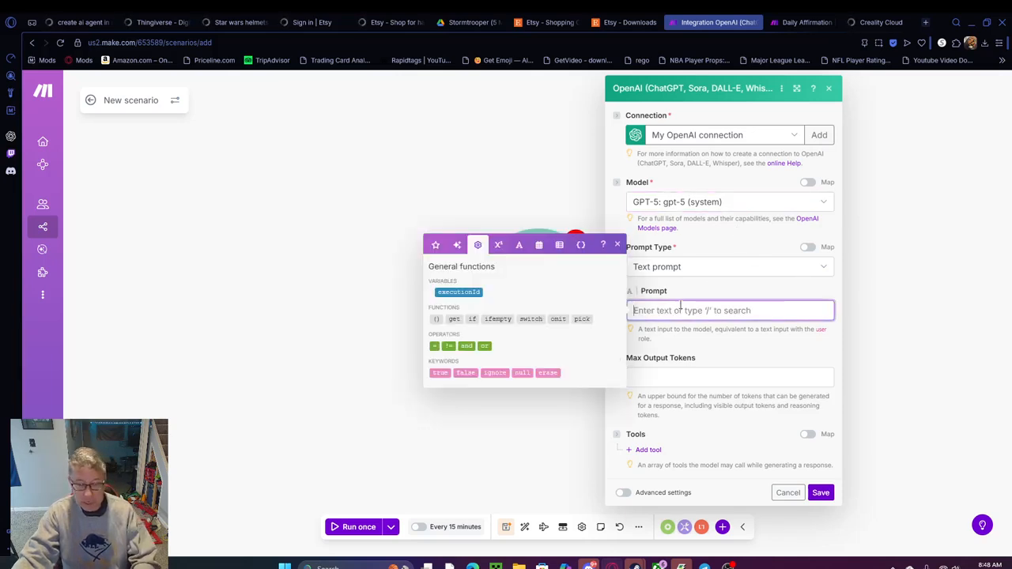
pyautogui.hotkey('ctrl', 'v')
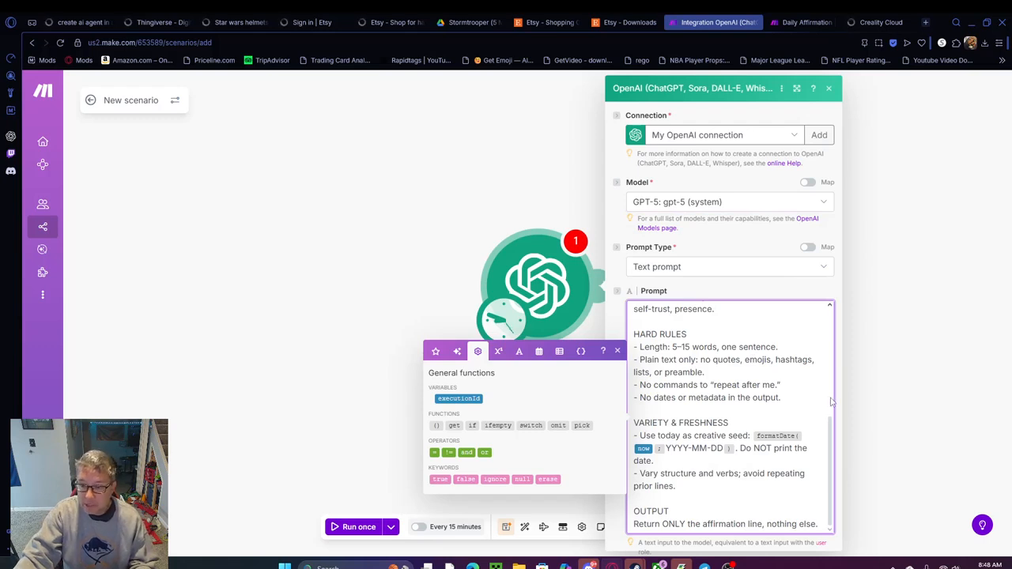
pyautogui.scroll(5, 831, 397)
pyautogui.scroll(2, 831, 398)
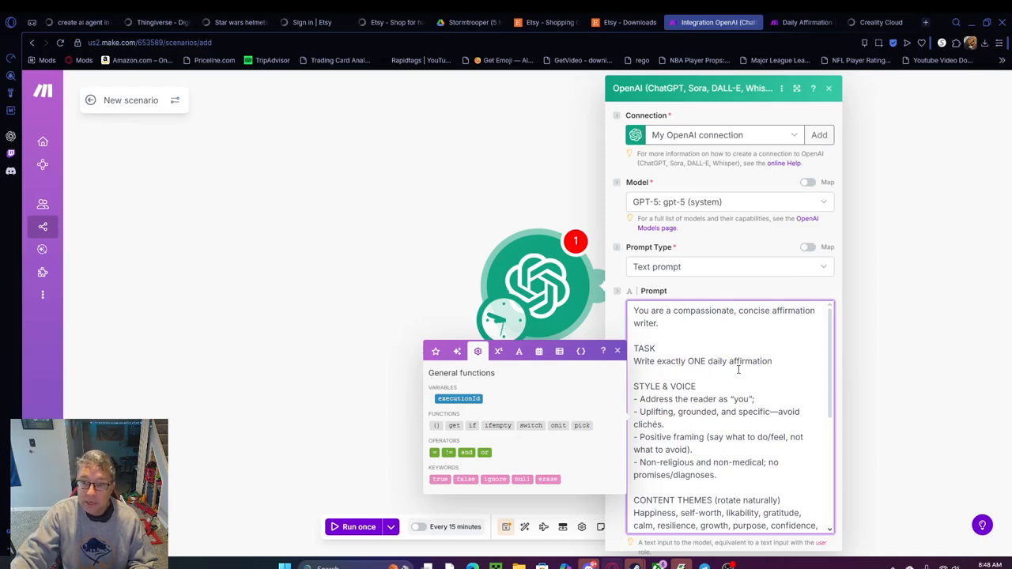
pyautogui.scroll(-3, 716, 369)
pyautogui.scroll(3, 703, 354)
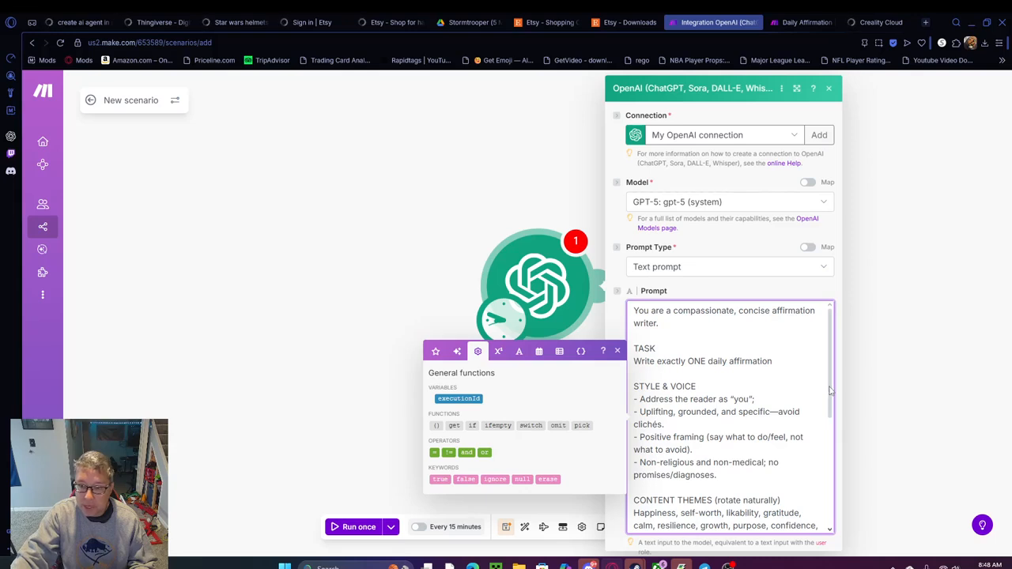
pyautogui.scroll(-3, 830, 389)
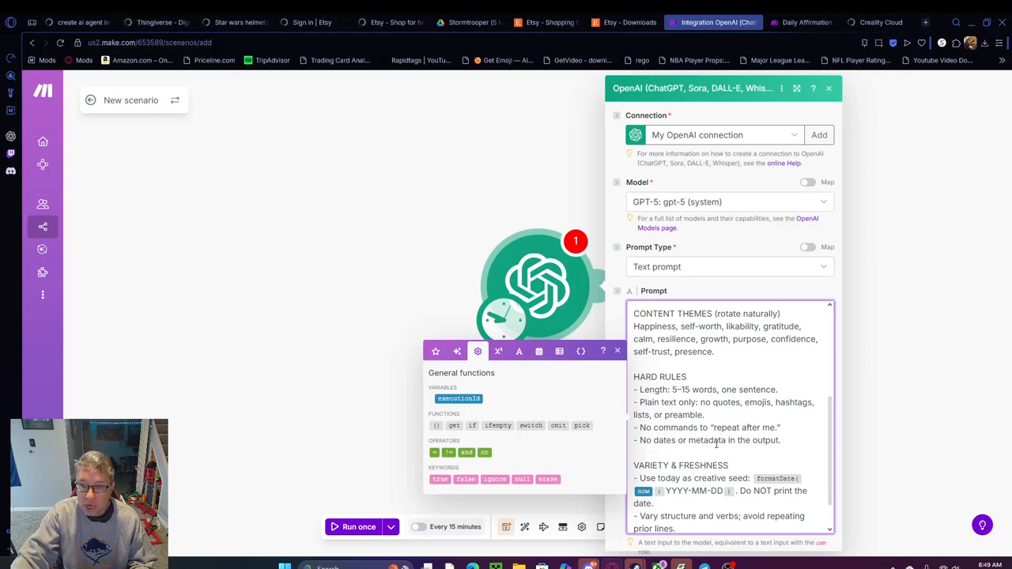
pyautogui.scroll(-2, 831, 423)
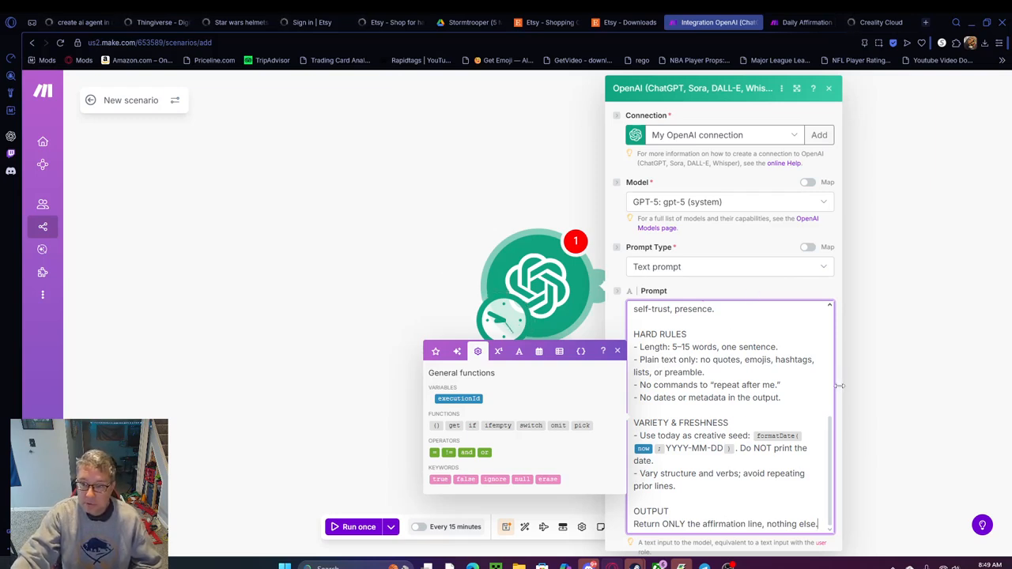
# Save the Generate a response module and run the scenario once to test its output
pyautogui.click(840, 461)
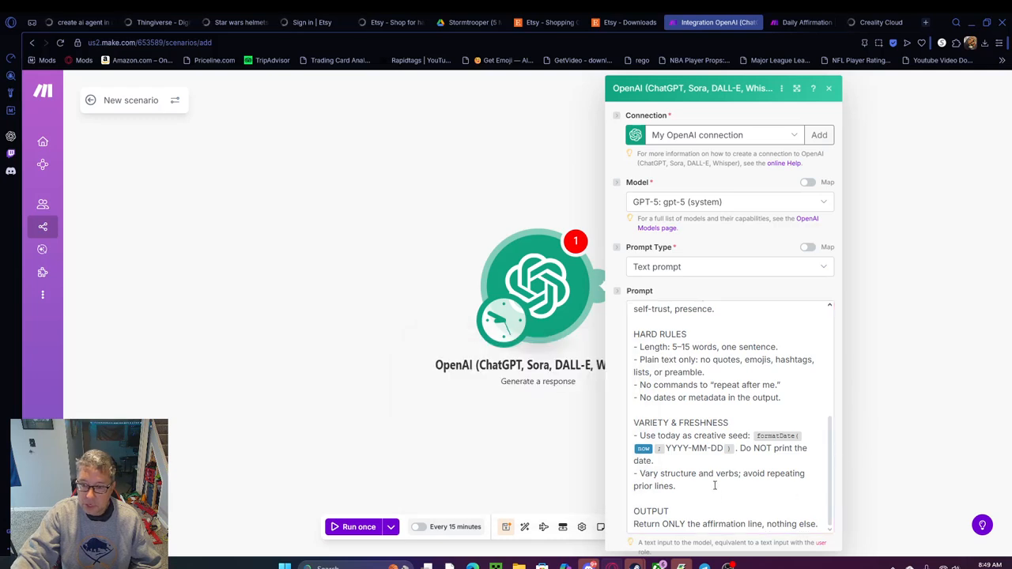
pyautogui.scroll(-3, 617, 481)
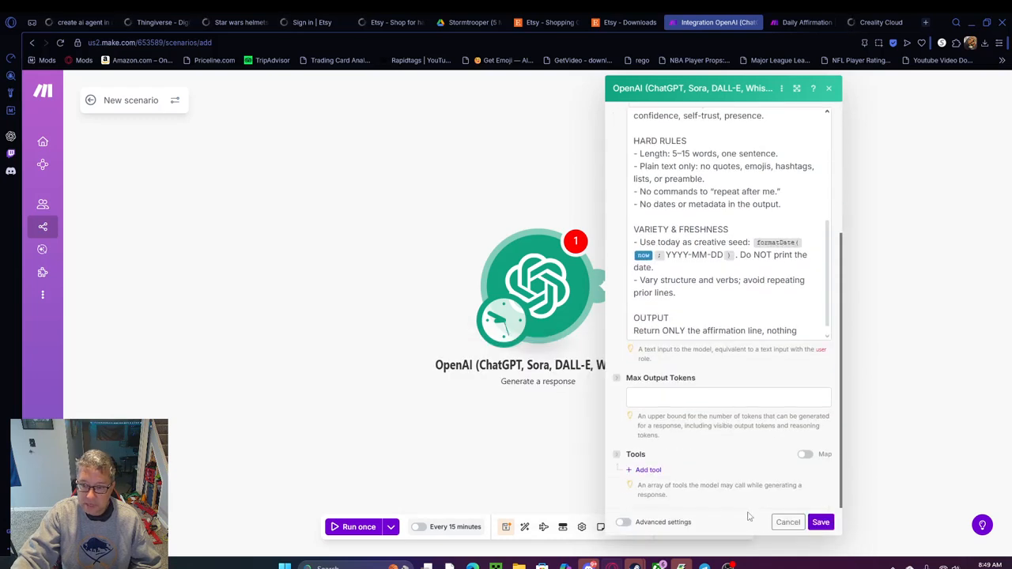
pyautogui.click(823, 523)
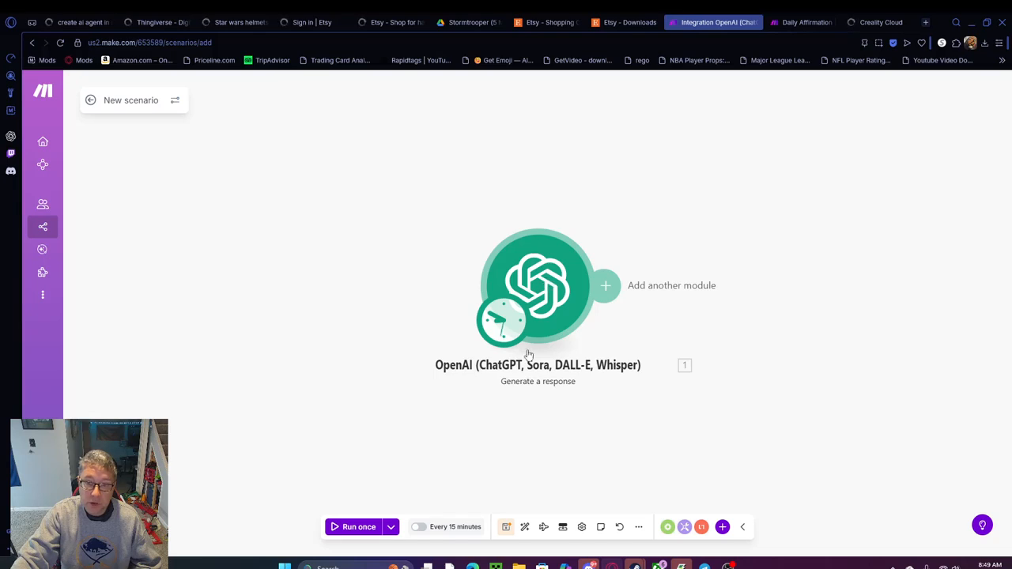
pyautogui.click(353, 527)
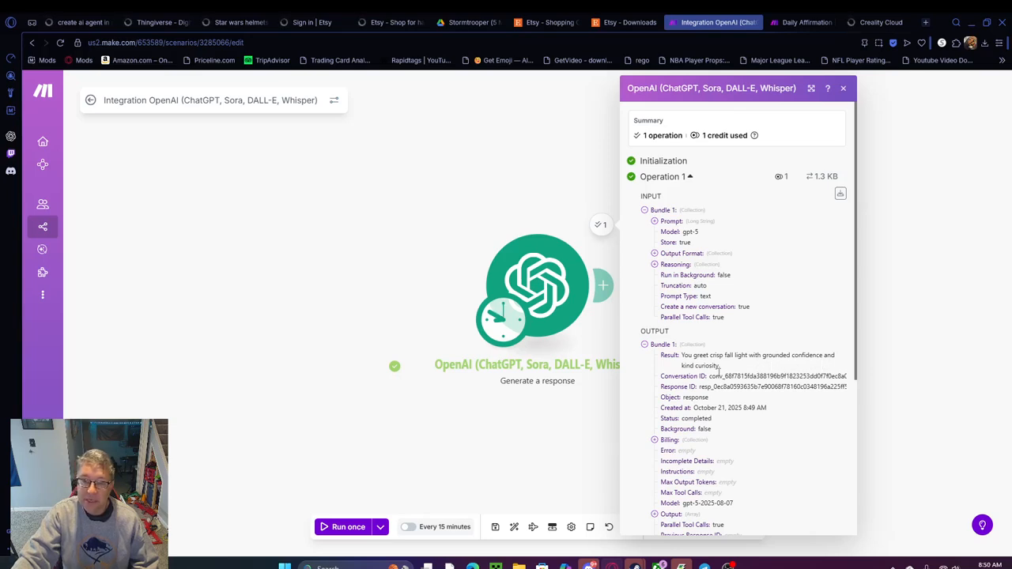
pyautogui.click(471, 212)
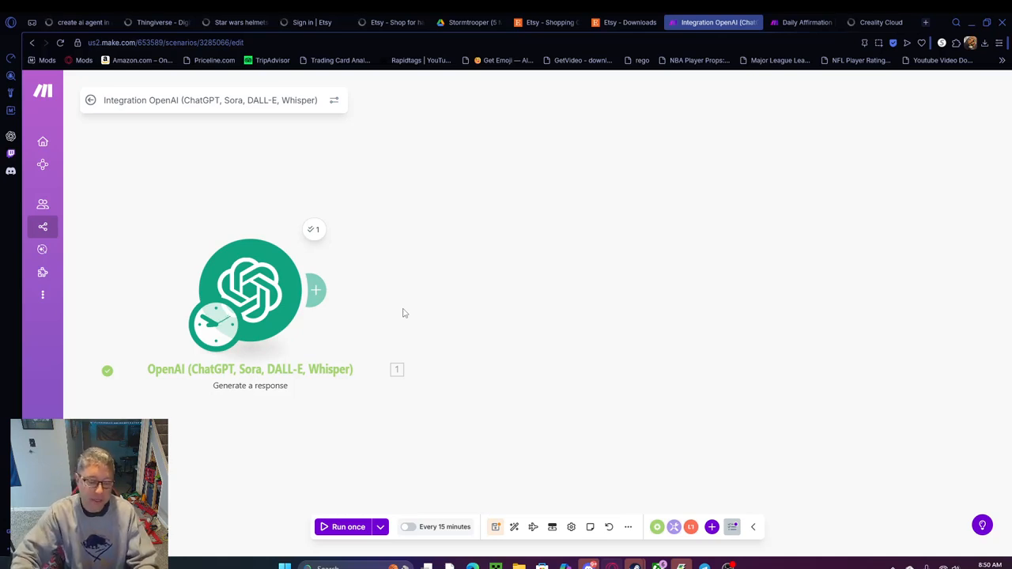
# Add an OpenAI "Generate speech from text" module after the Generate a response module
pyautogui.click(319, 291)
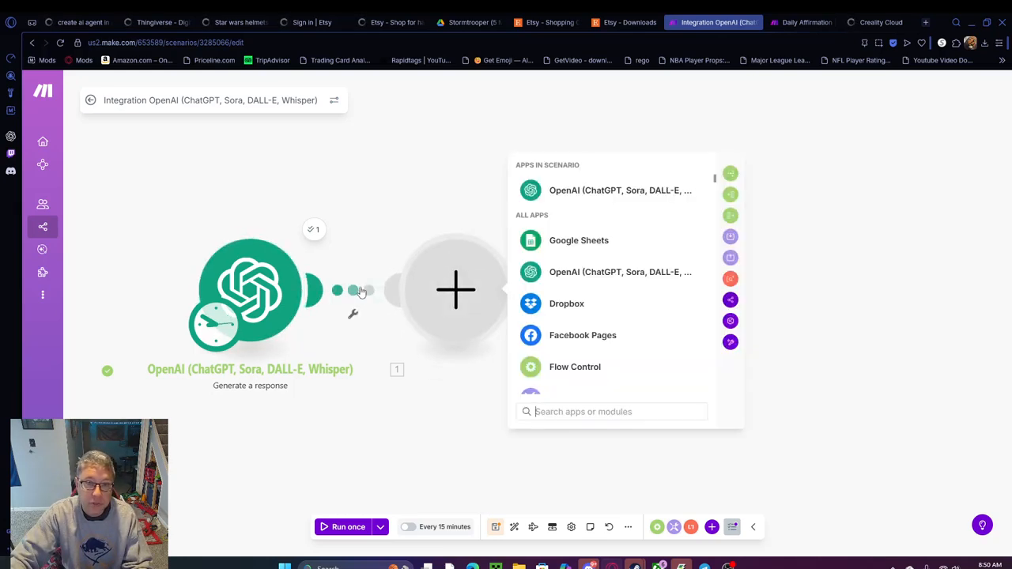
pyautogui.click(578, 193)
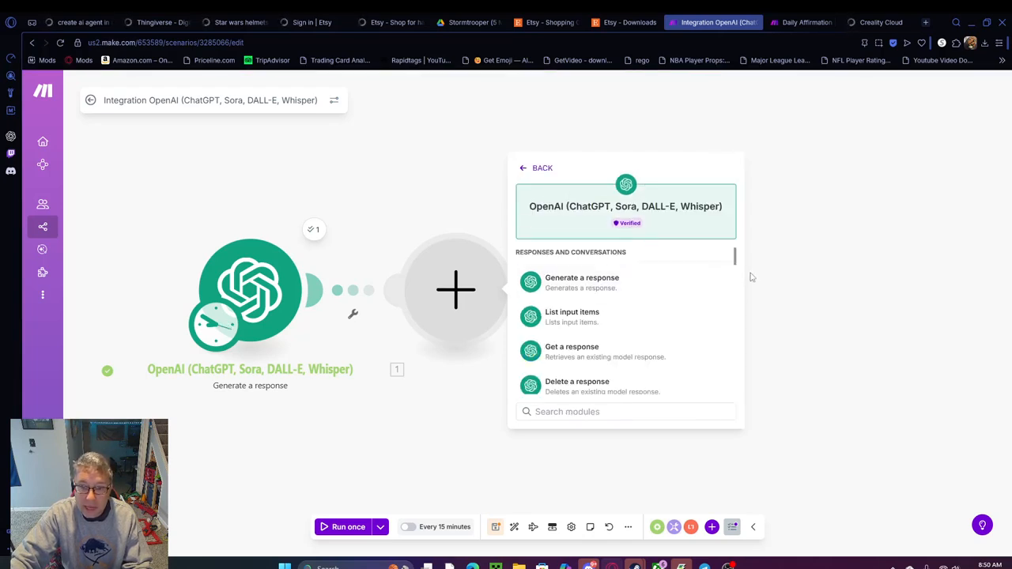
pyautogui.moveTo(735, 261); pyautogui.dragTo(737, 269)
pyautogui.scroll(-2, 671, 285)
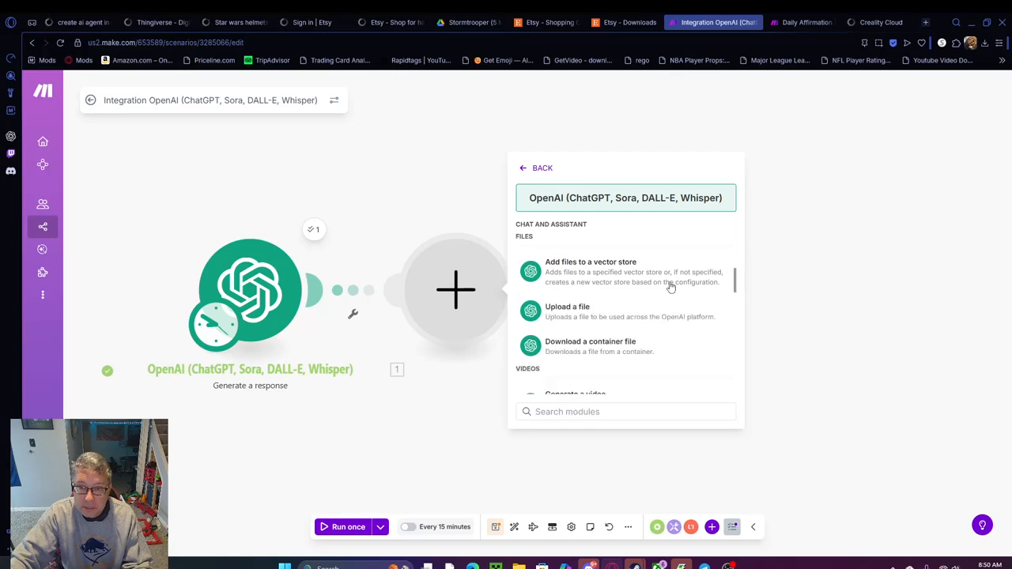
pyautogui.scroll(-2, 650, 302)
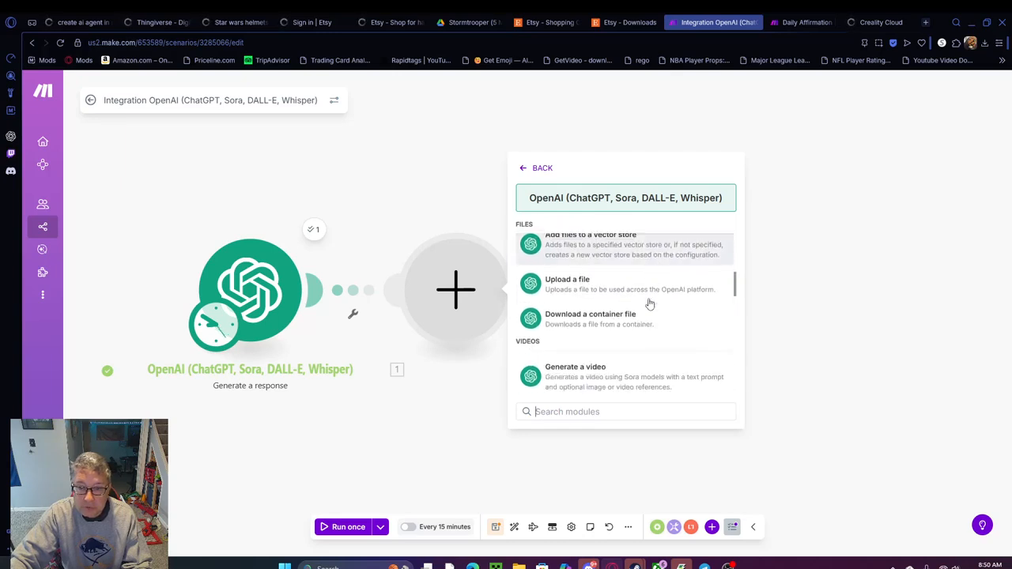
pyautogui.scroll(-4, 624, 335)
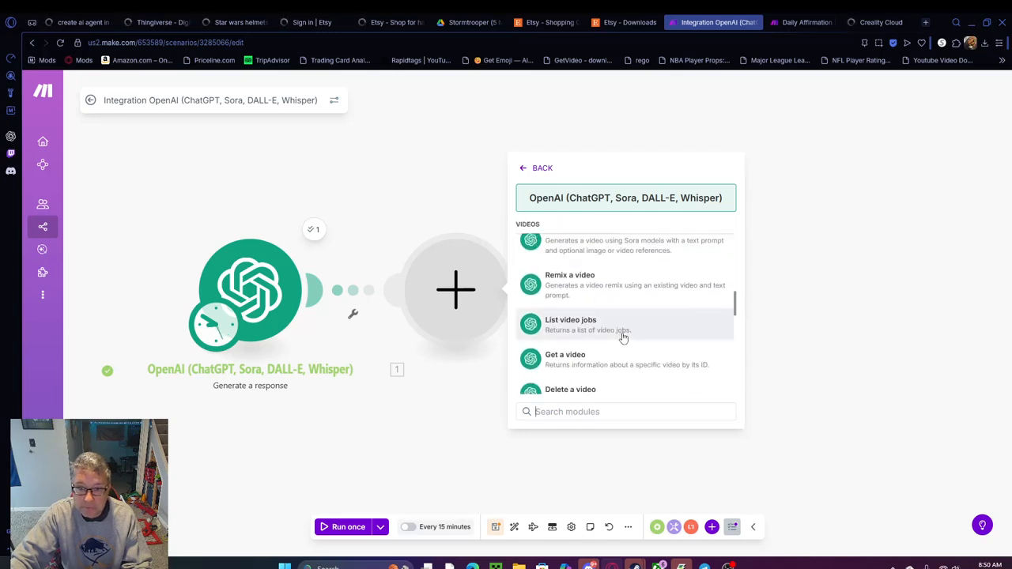
pyautogui.scroll(-4, 637, 333)
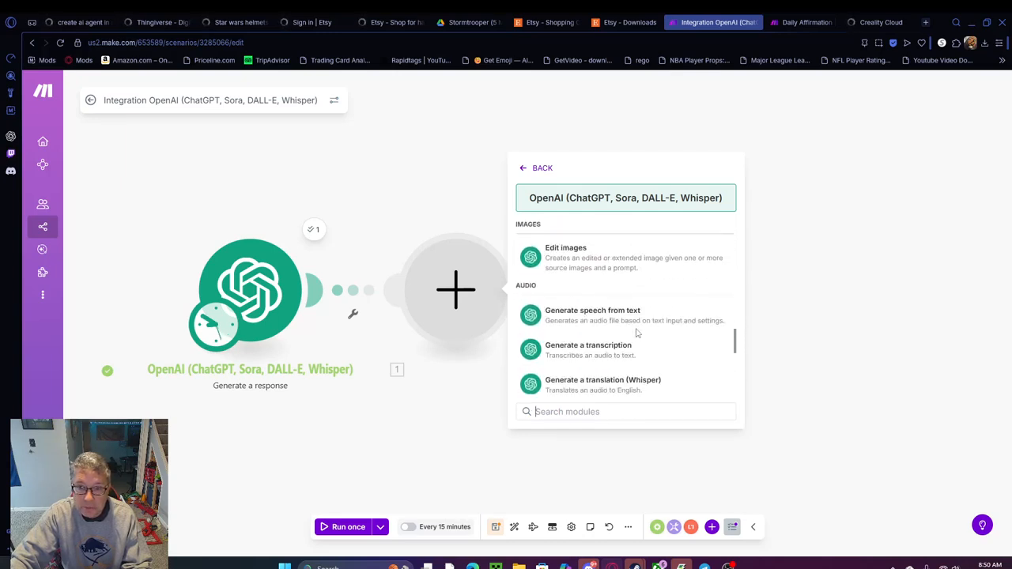
pyautogui.click(593, 320)
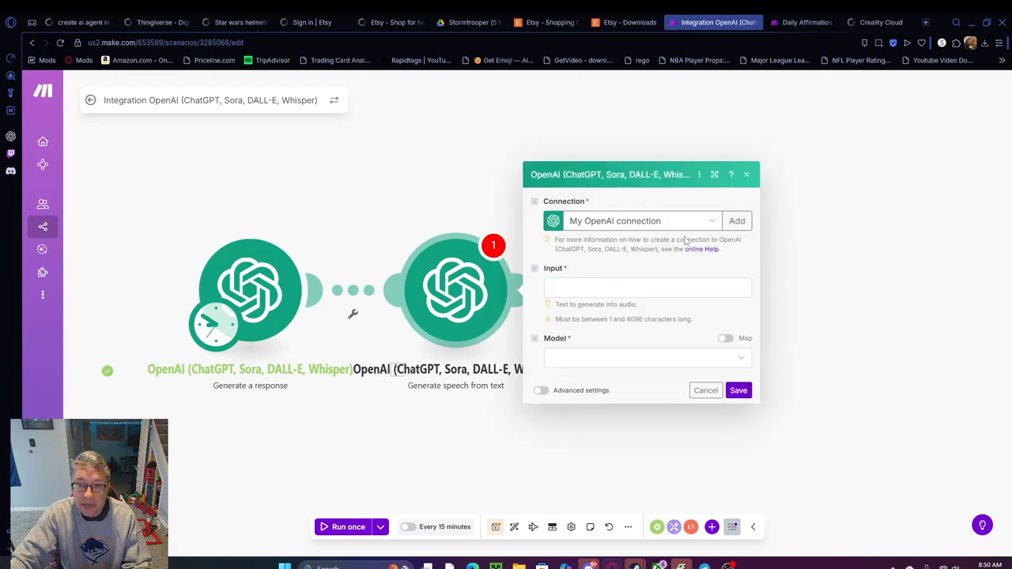
# Map the first module's Result: File data as the speech input and set the model to gpt-4o-mini-tts (system)
pyautogui.click(571, 288)
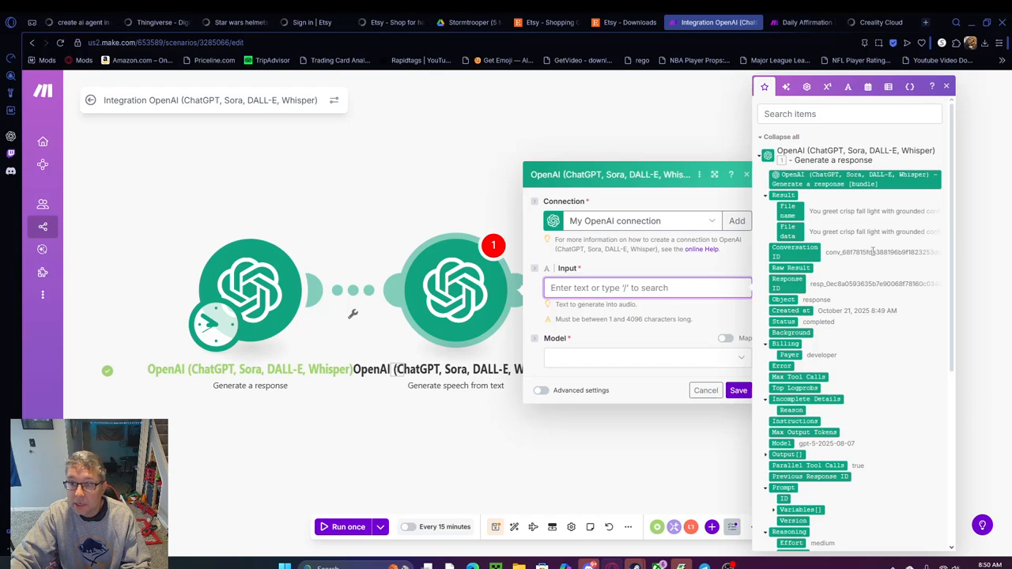
pyautogui.click(790, 231)
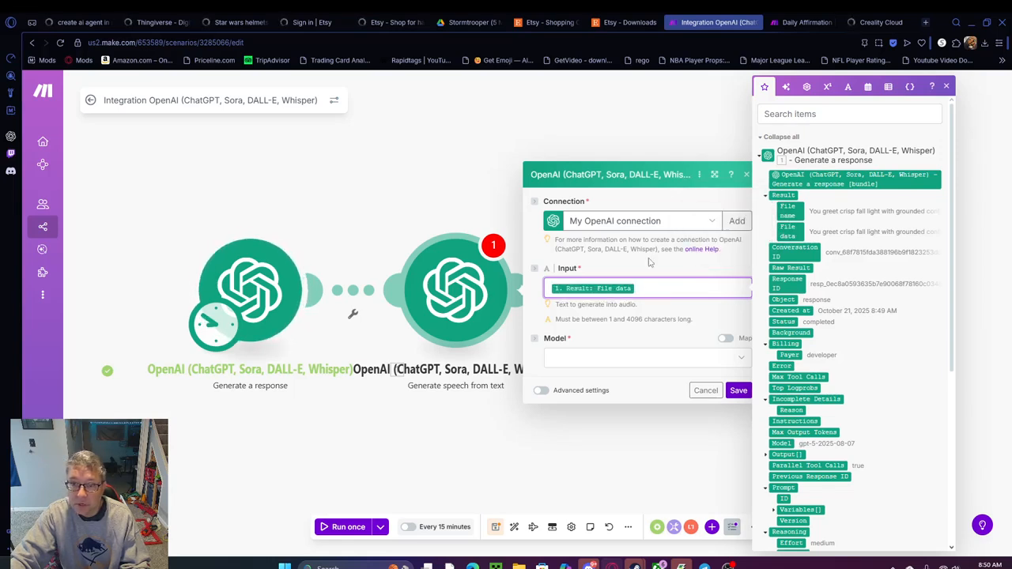
pyautogui.click(669, 336)
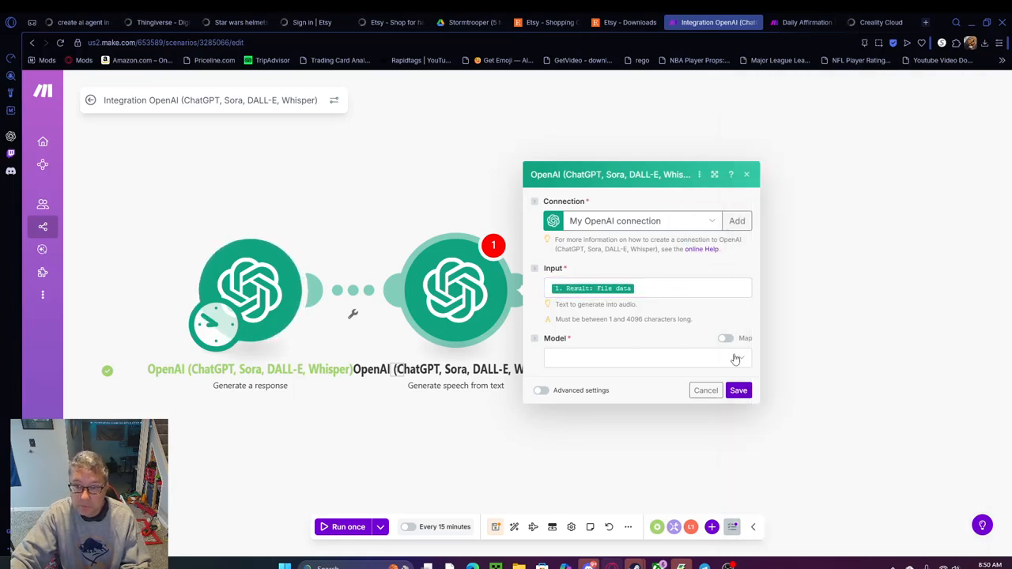
pyautogui.click(740, 360)
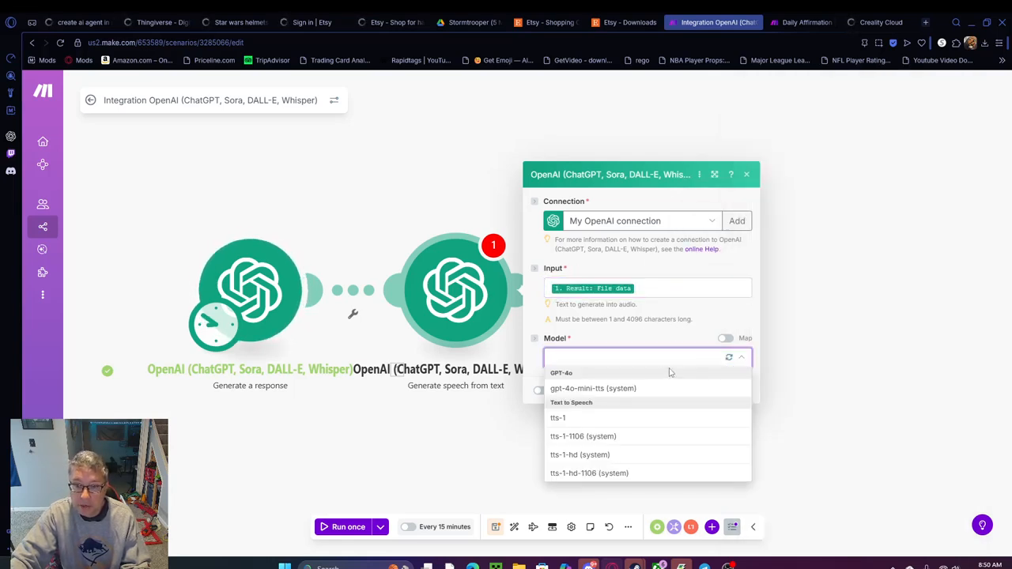
pyautogui.click(601, 390)
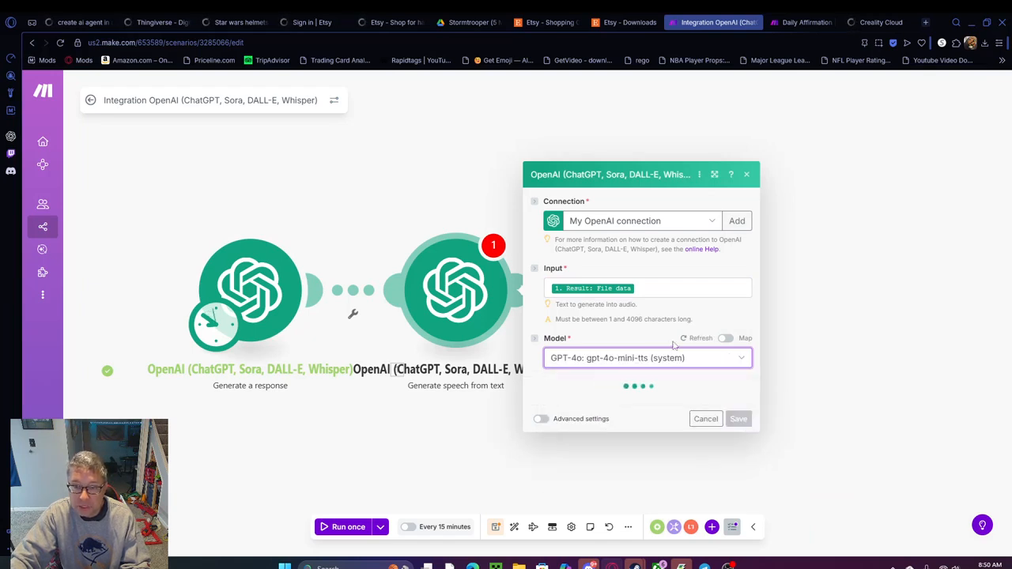
# Show the speech module's advanced settings and set the voice to Shimmer
pyautogui.click(540, 424)
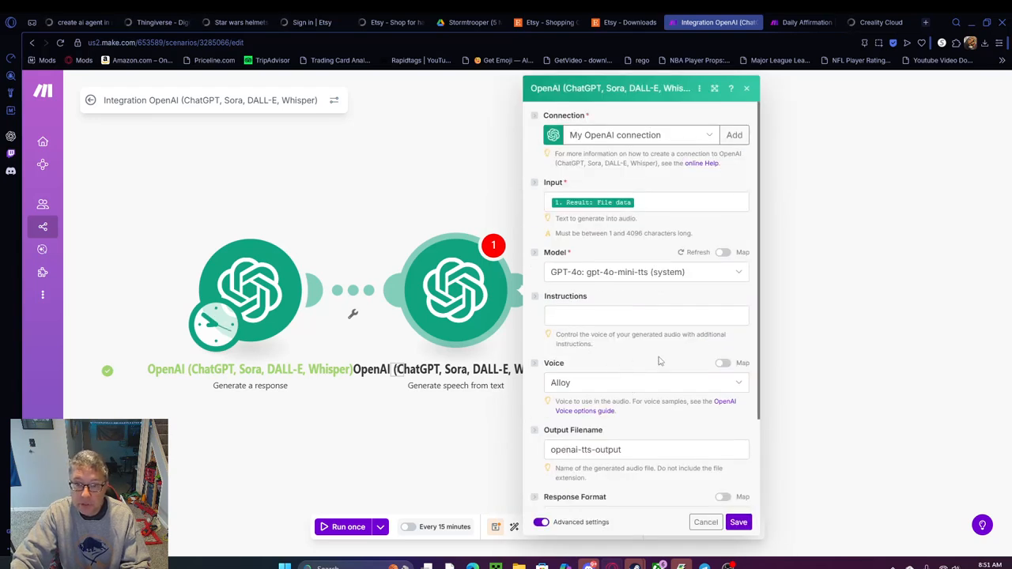
pyautogui.click(739, 386)
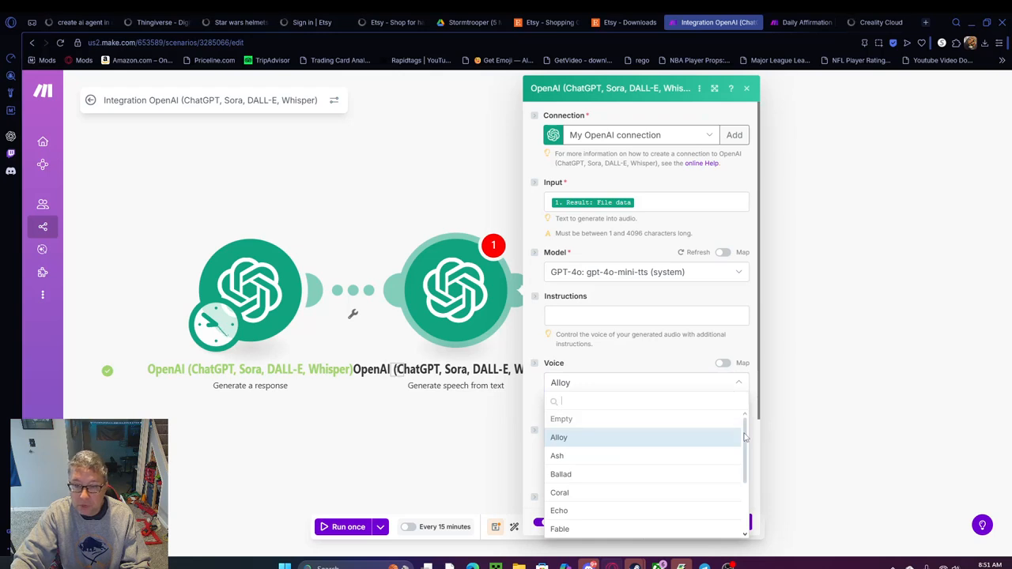
pyautogui.scroll(-3, 747, 437)
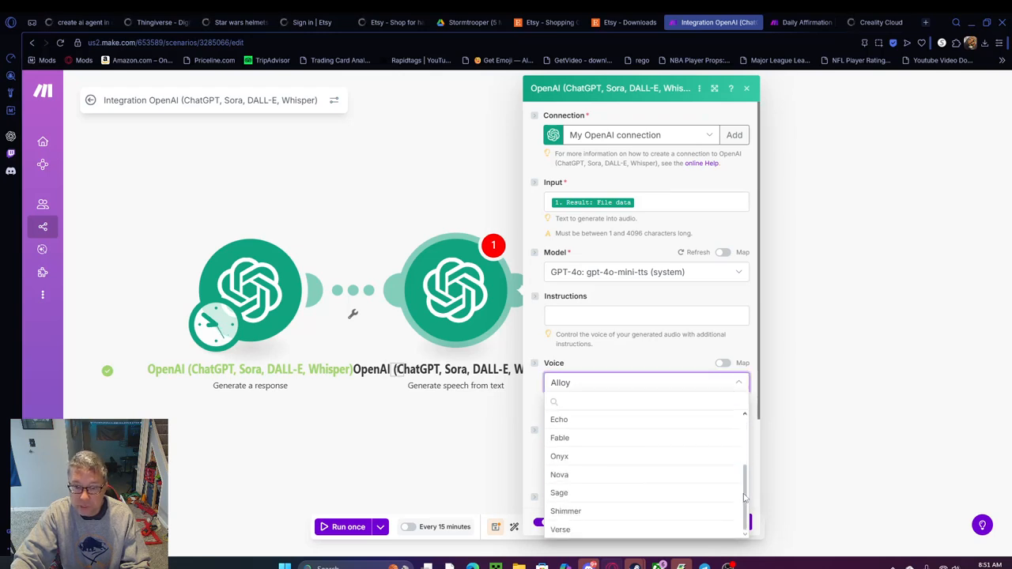
pyautogui.click(582, 512)
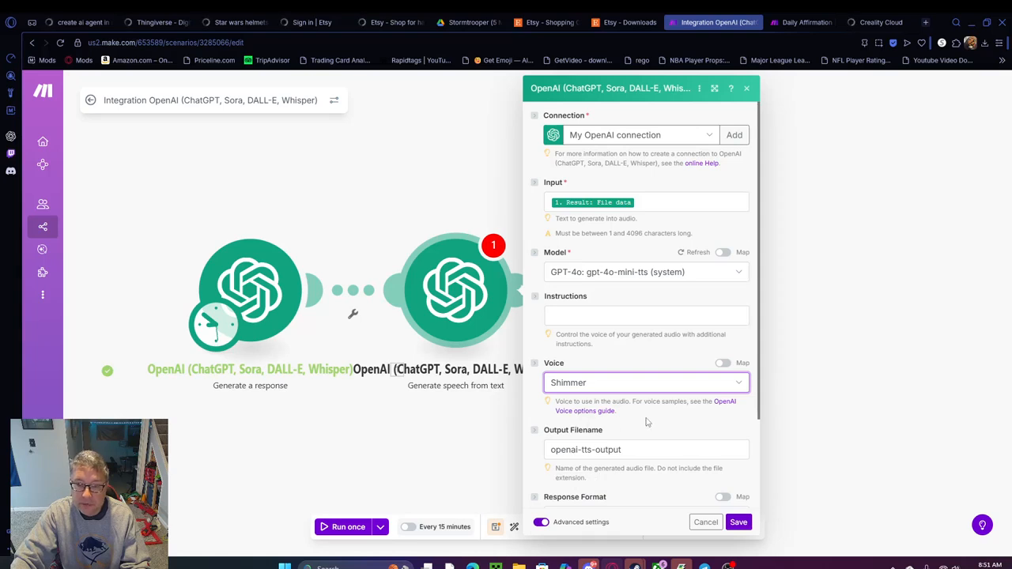
# Replace the speech module's output filename with the now date variable followed by "affirmations"
pyautogui.scroll(-3, 757, 383)
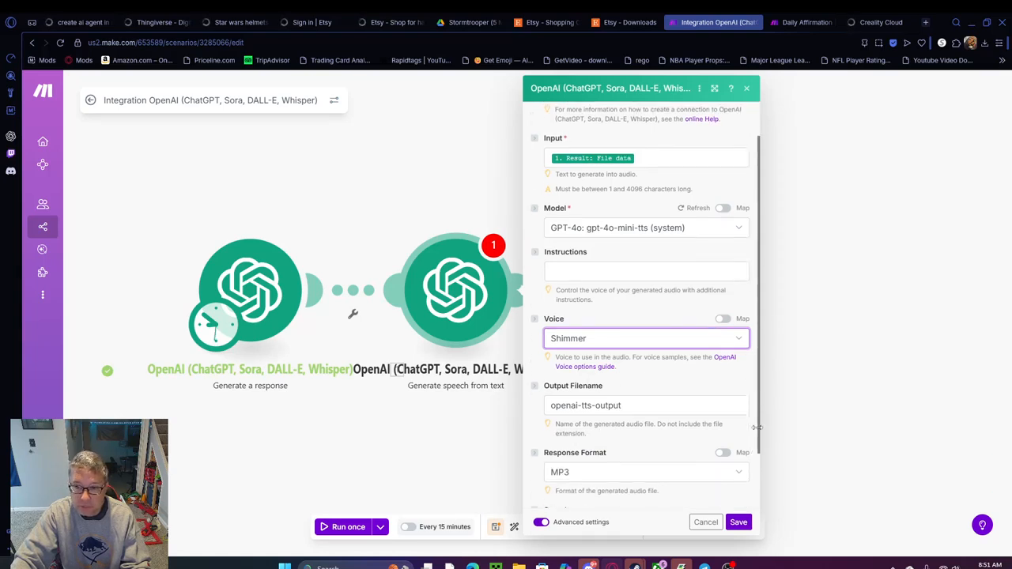
pyautogui.moveTo(631, 348); pyautogui.dragTo(540, 351)
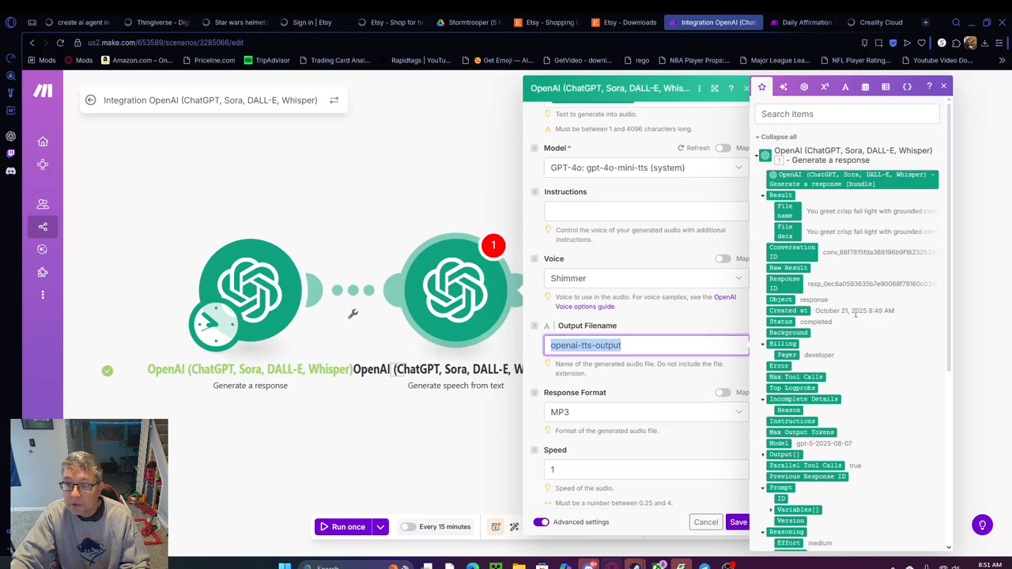
pyautogui.moveTo(947, 313); pyautogui.dragTo(945, 380)
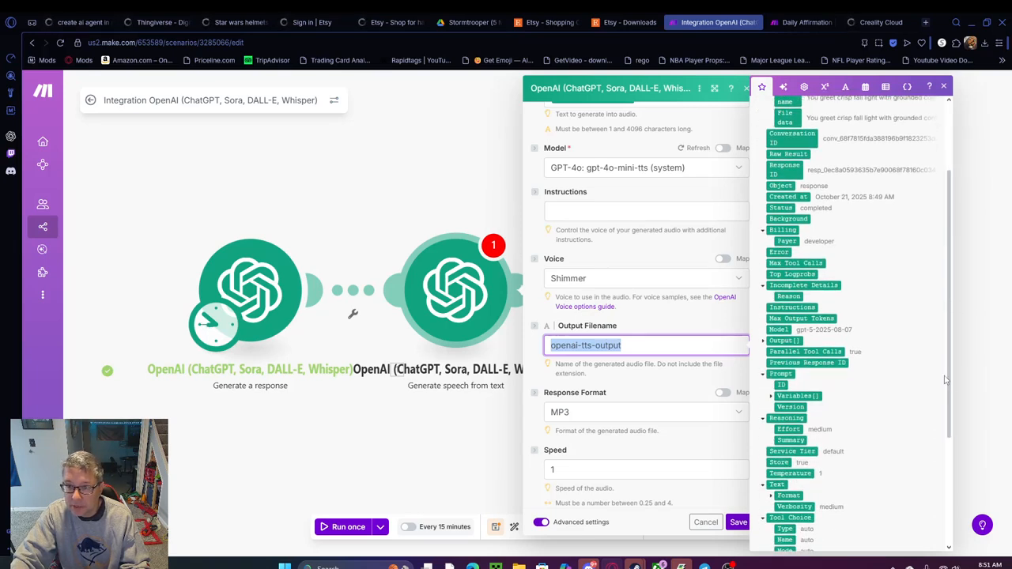
pyautogui.scroll(1, 861, 282)
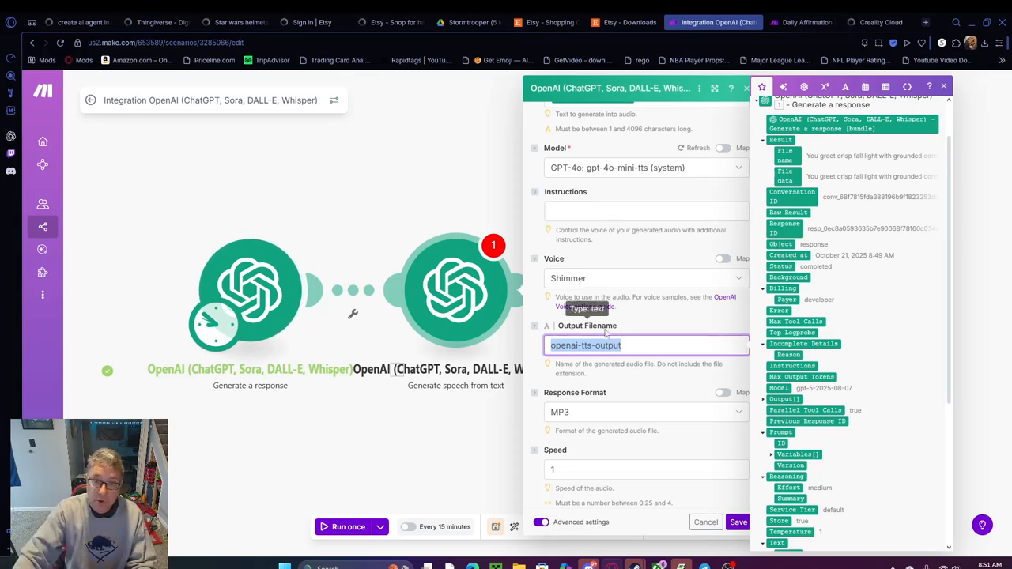
pyautogui.click(845, 87)
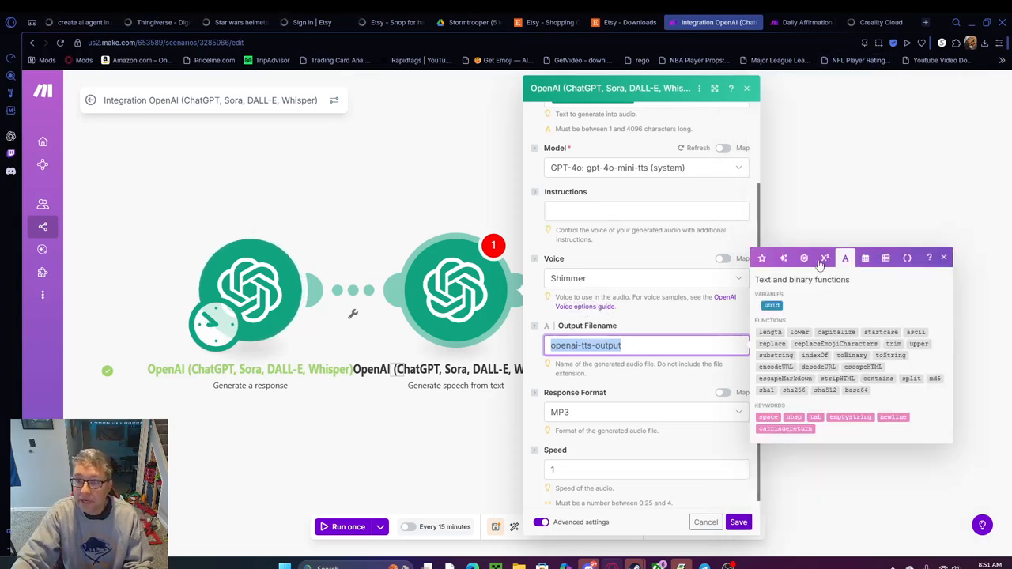
pyautogui.click(863, 260)
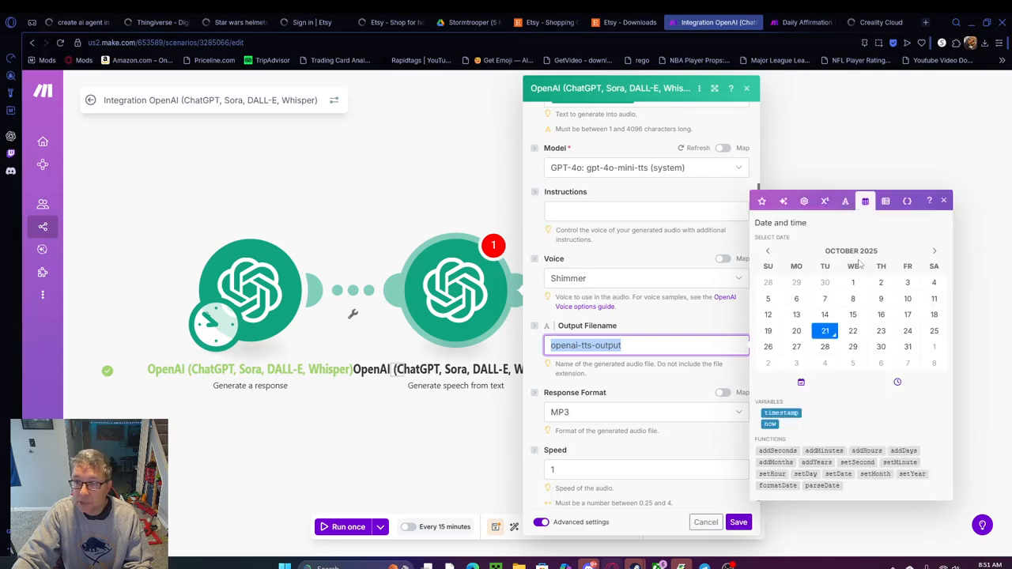
pyautogui.click(770, 425)
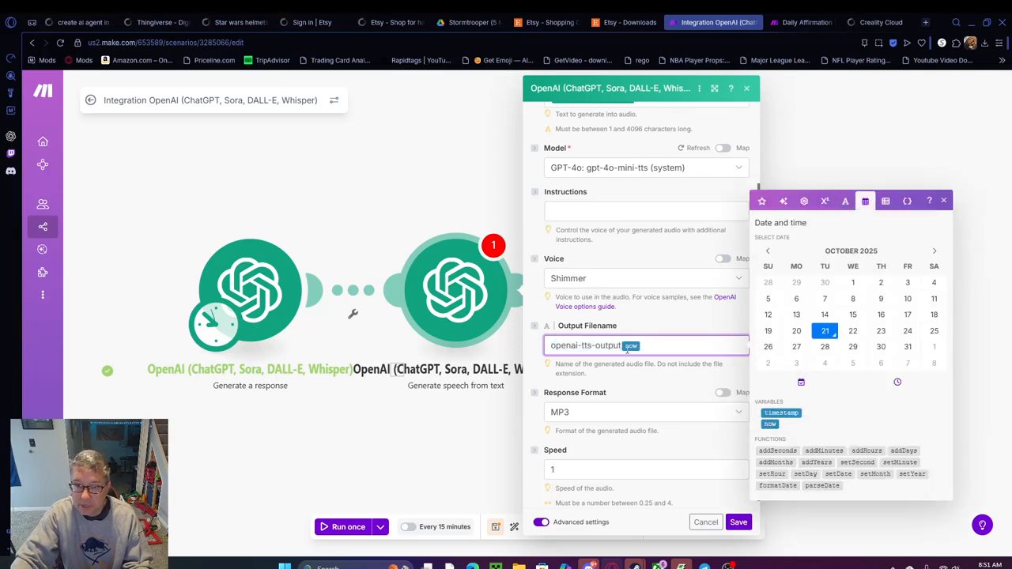
pyautogui.moveTo(621, 346); pyautogui.dragTo(553, 346)
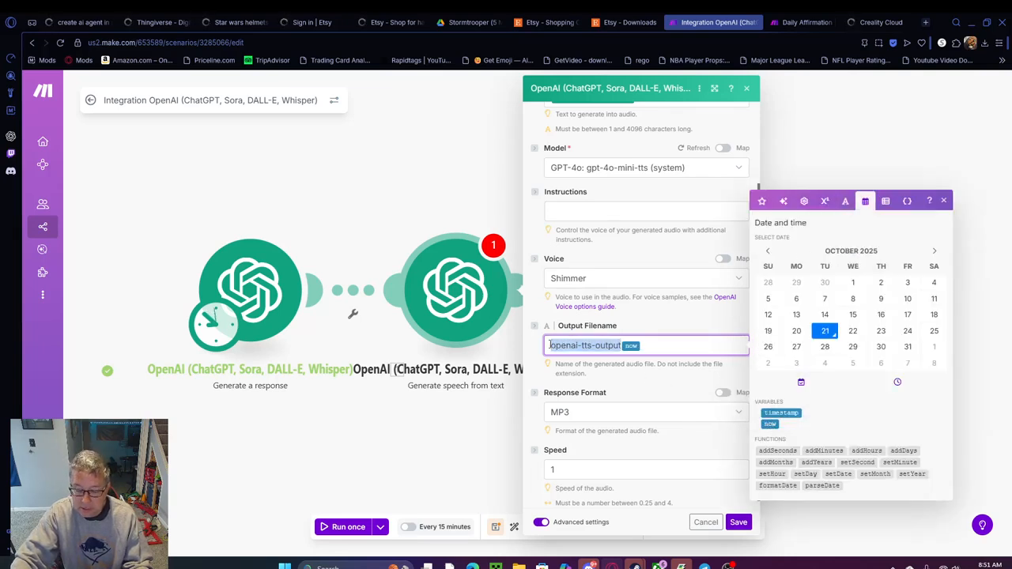
pyautogui.press('BackSpace')
pyautogui.click(601, 347)
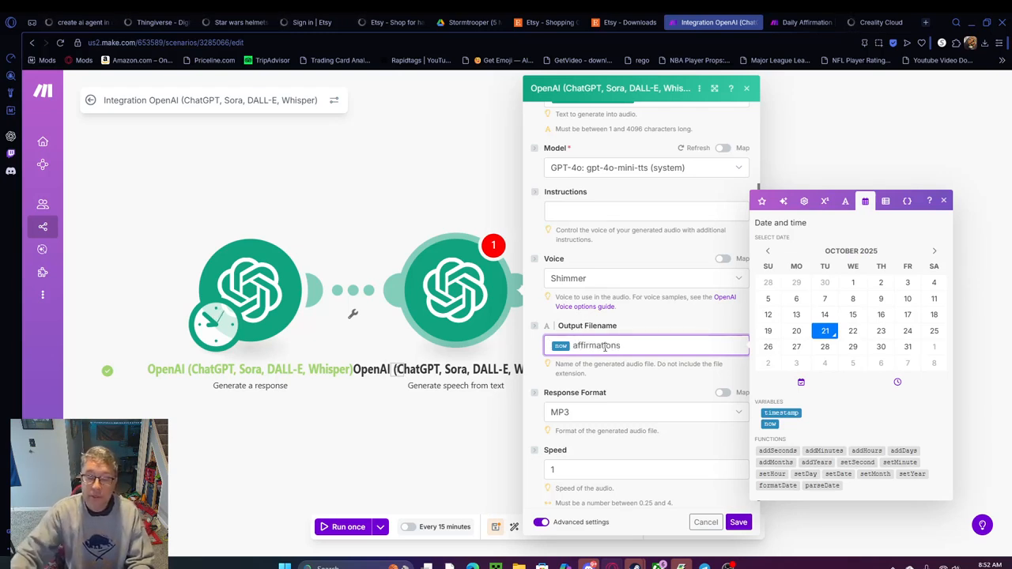
# Save the Generate speech from text module's settings and save the scenario
pyautogui.scroll(-1, 670, 329)
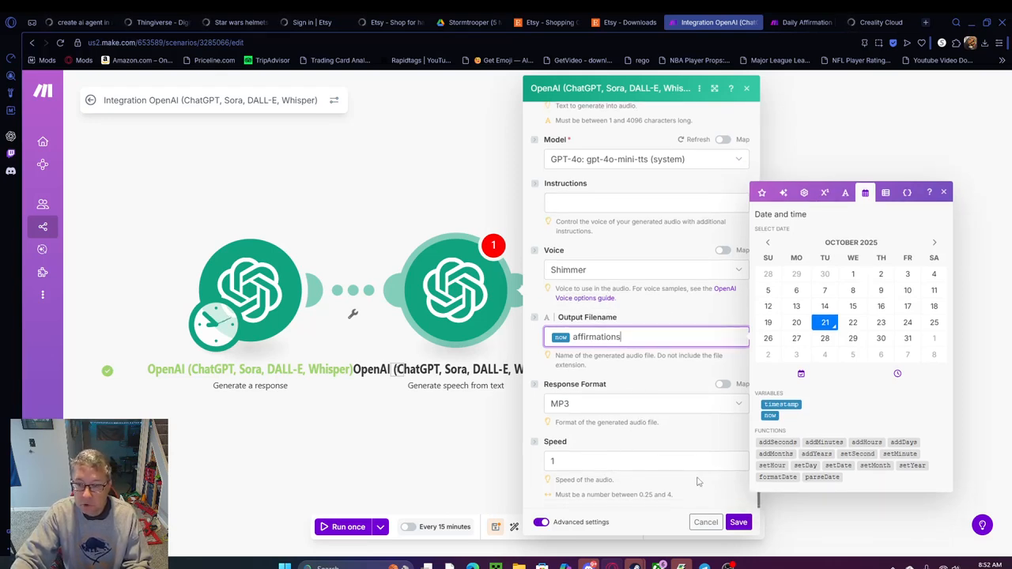
pyautogui.click(744, 525)
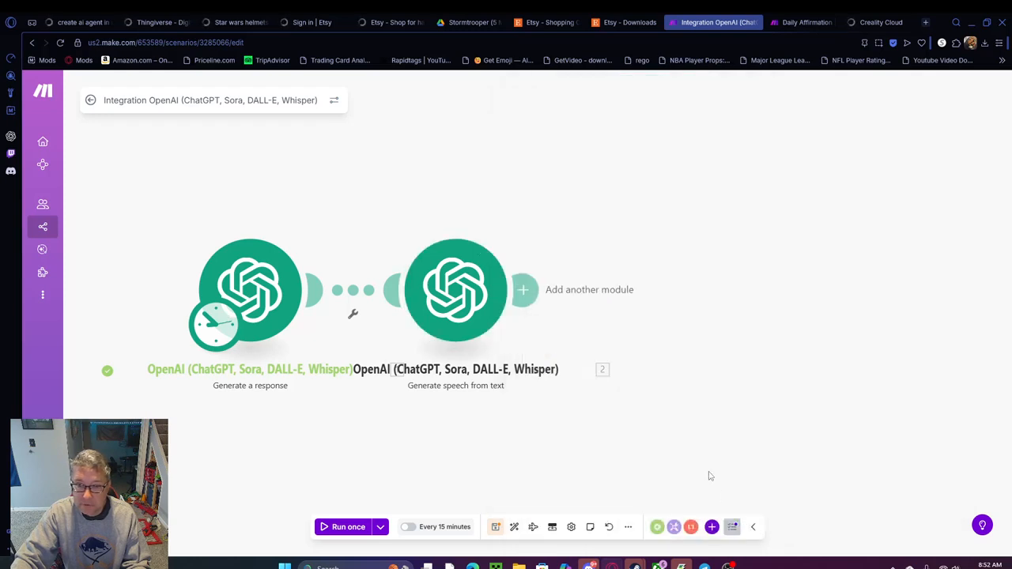
pyautogui.click(496, 527)
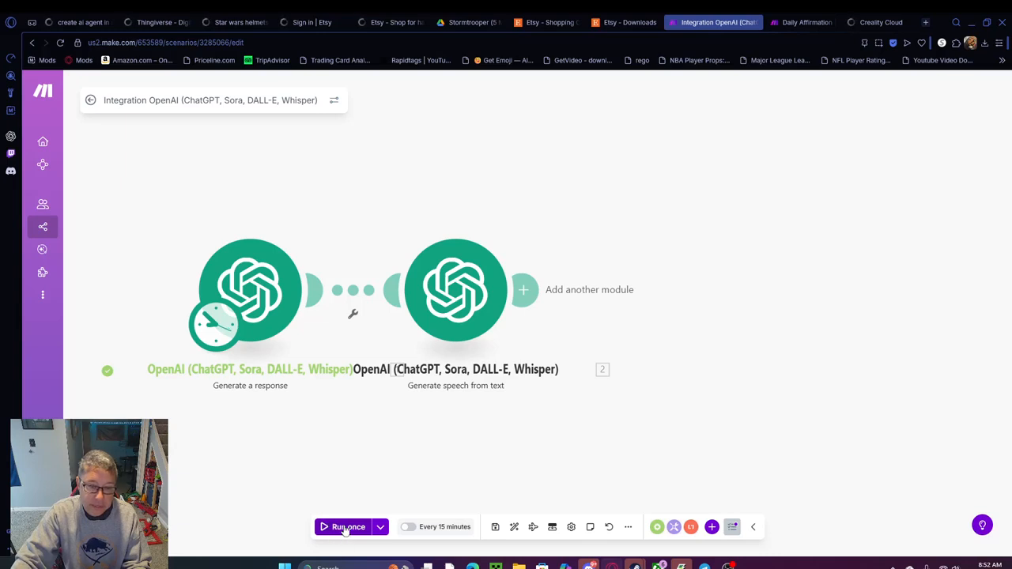
# Run the scenario once and inspect the Generate speech from text module's input and output bundles
pyautogui.click(344, 527)
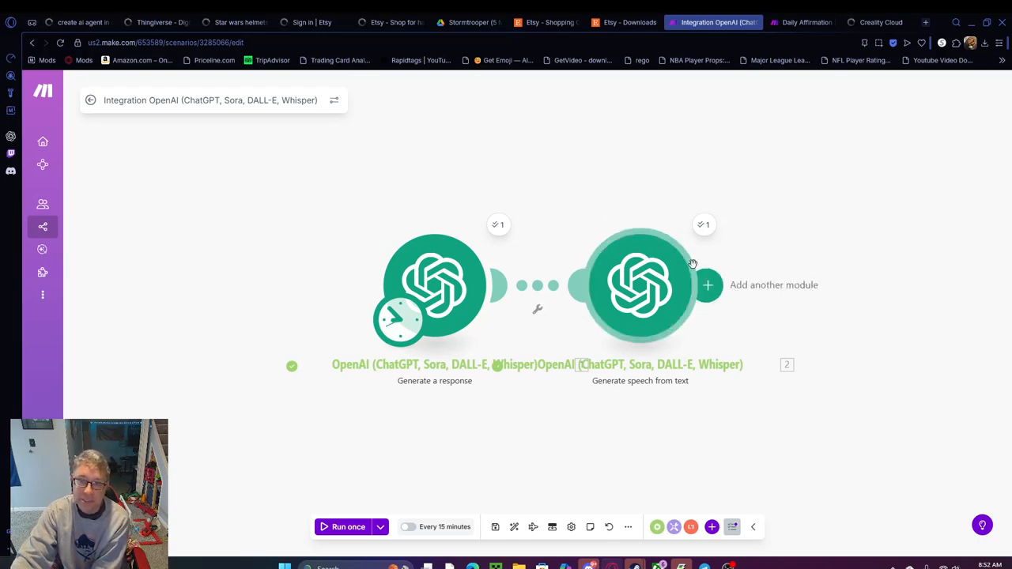
pyautogui.click(704, 226)
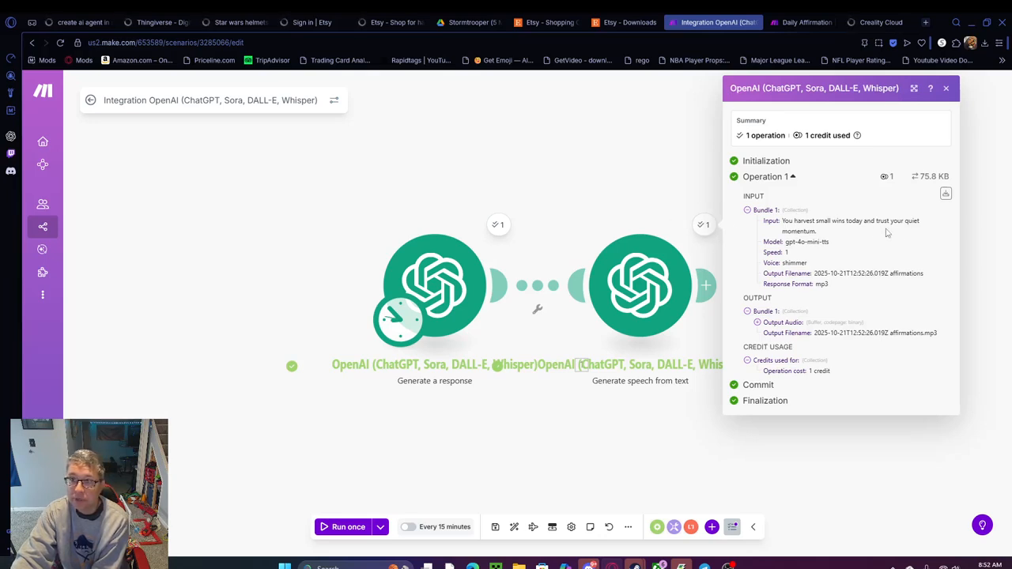
pyautogui.click(605, 197)
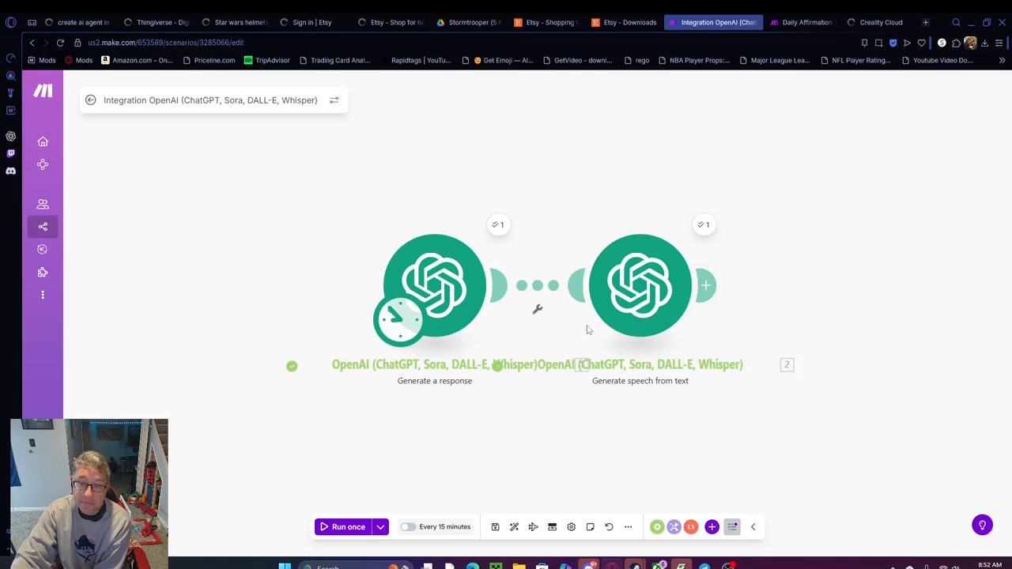
pyautogui.moveTo(642, 206); pyautogui.dragTo(494, 241)
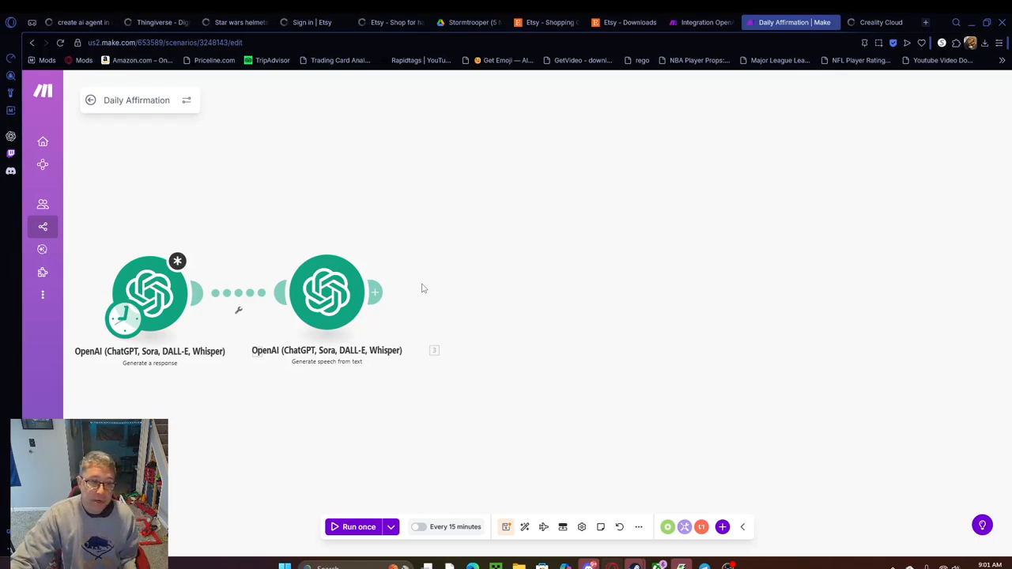
# Switch to Telegram and request a new bot in the BotFather chat with /newbot
pyautogui.click(380, 293)
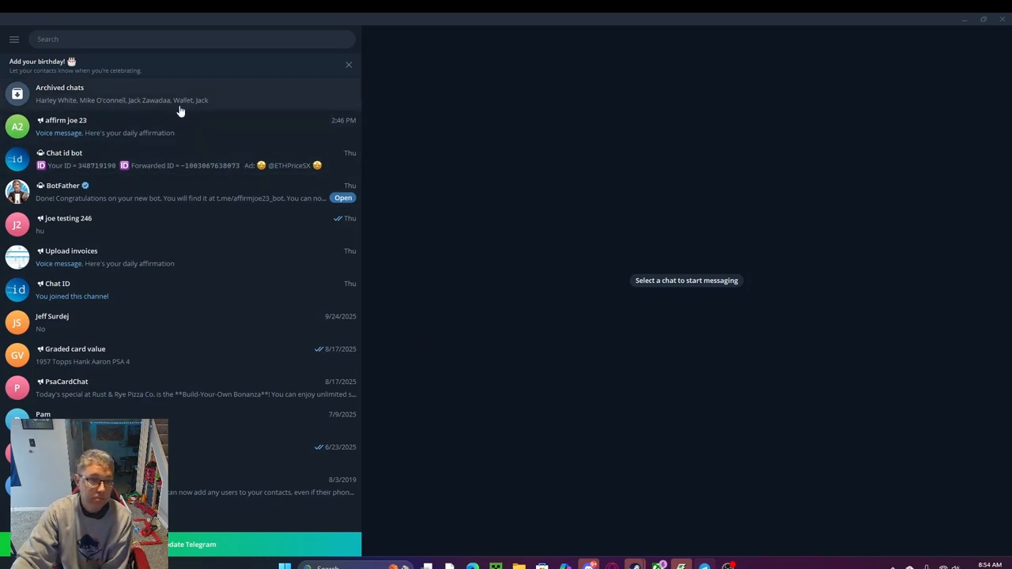
pyautogui.click(57, 192)
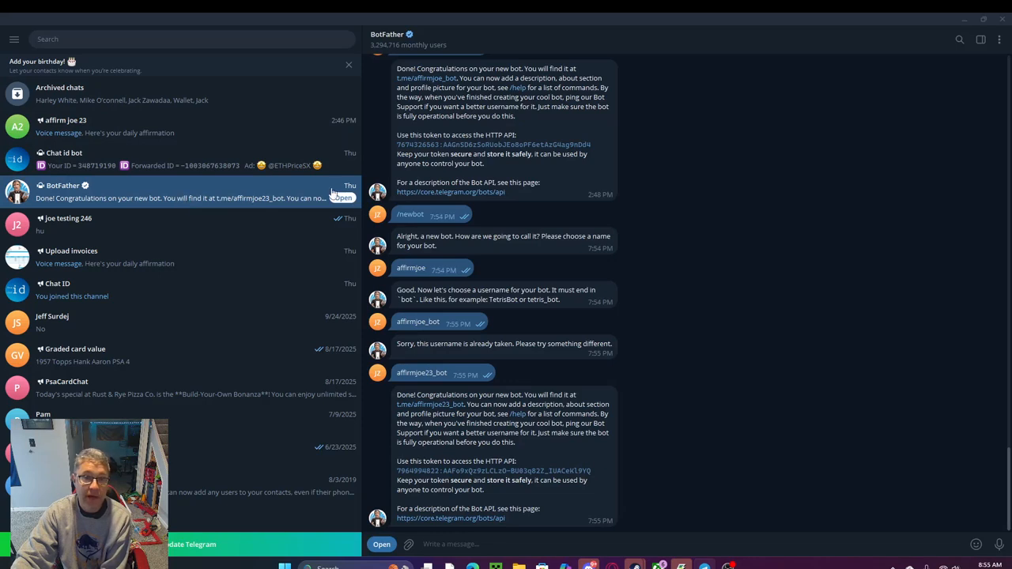
pyautogui.click(433, 548)
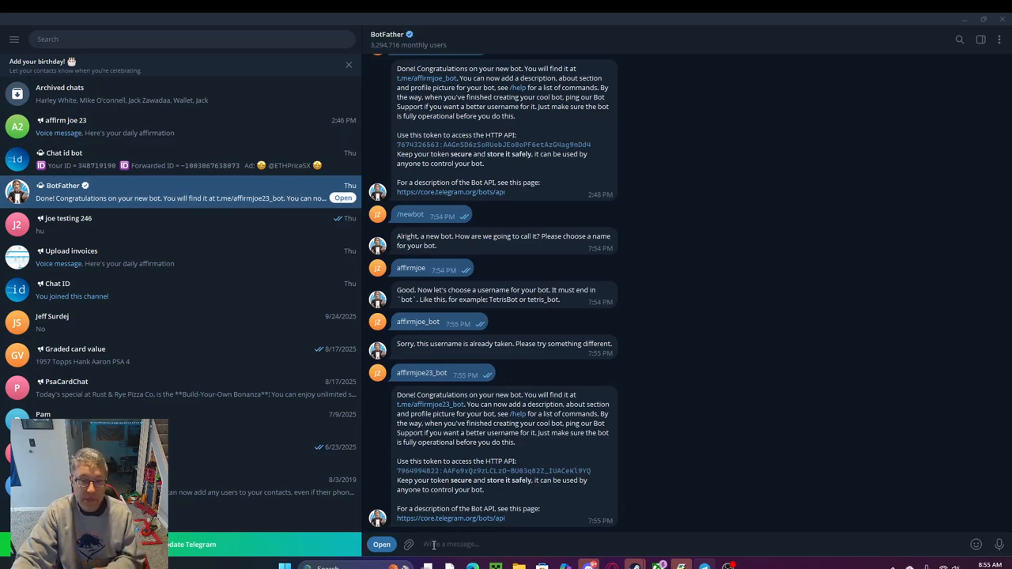
pyautogui.write('/')
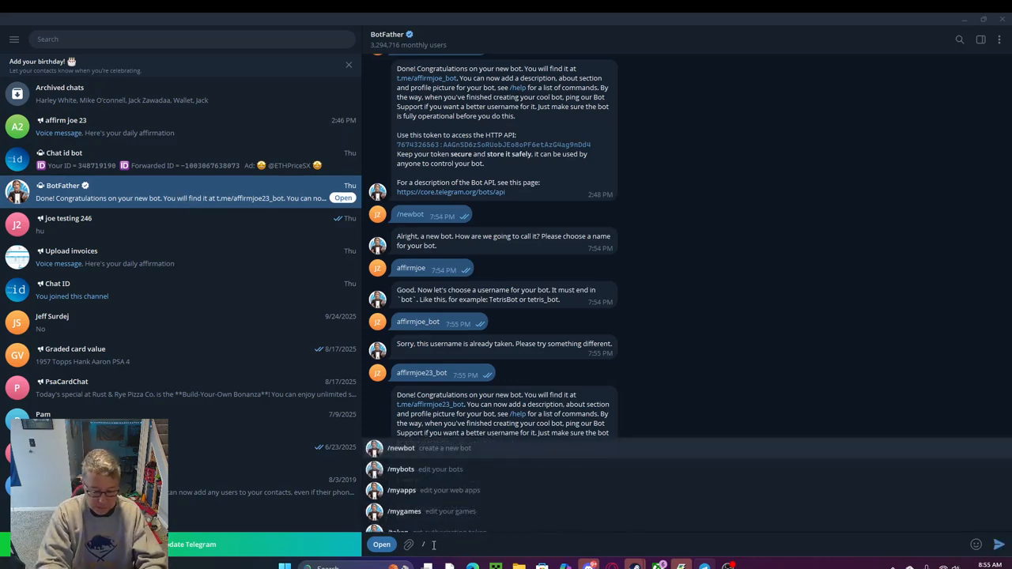
pyautogui.write('newbot')
pyautogui.press('Return')
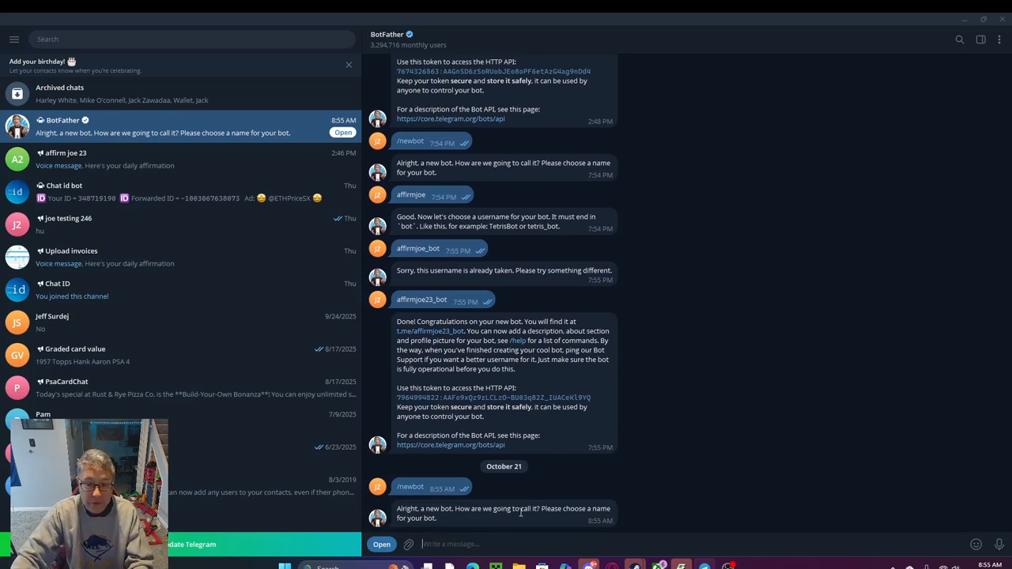
# Name the new Telegram bot affirmationtoday
pyautogui.write('affirmationtoday')
pyautogui.press('Return')
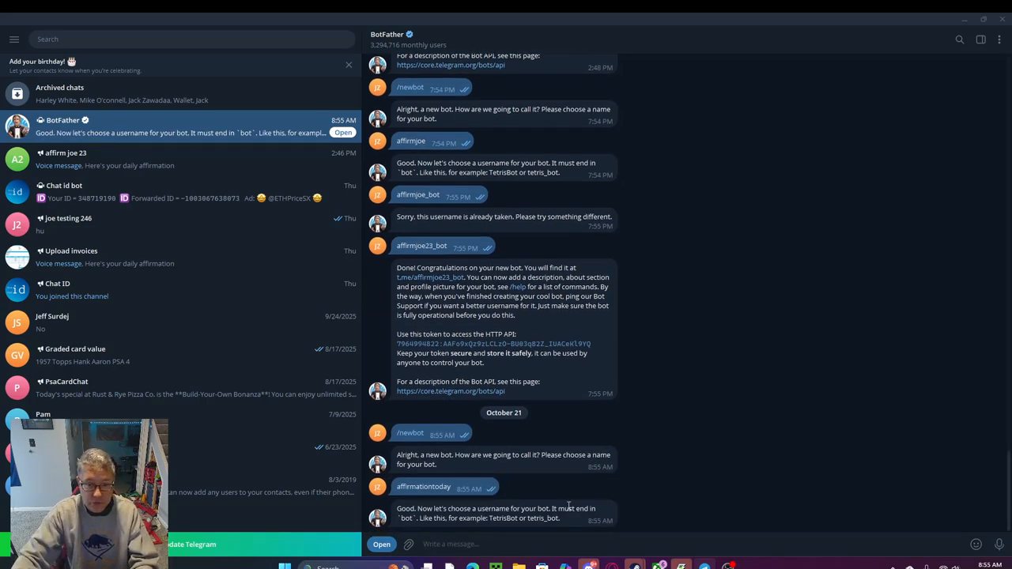
# Give the bot the username affirmationtoday_bot and select the HTTP API token that BotFather issues for it
pyautogui.write('affi')
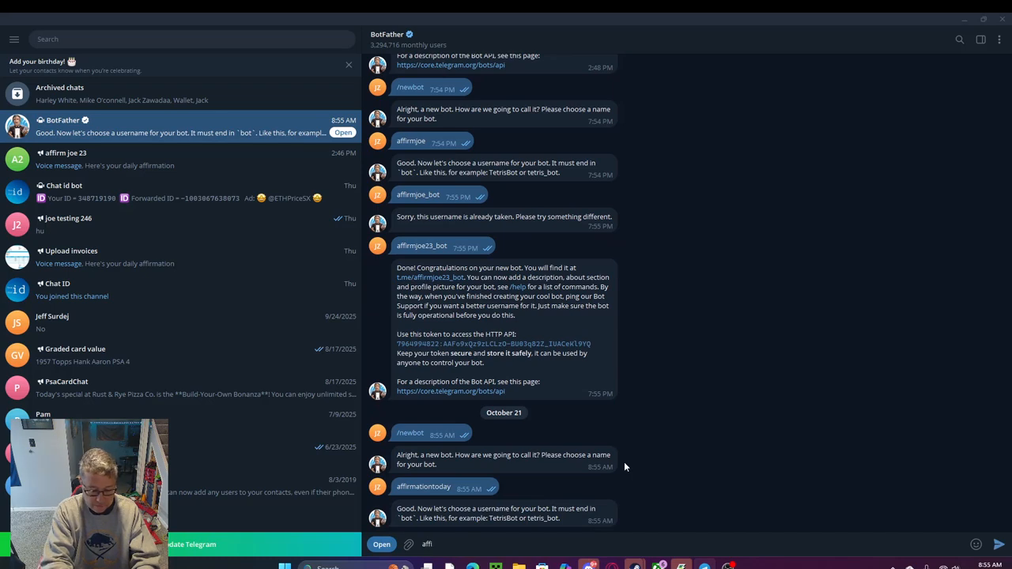
pyautogui.write('rmationtoday_bot')
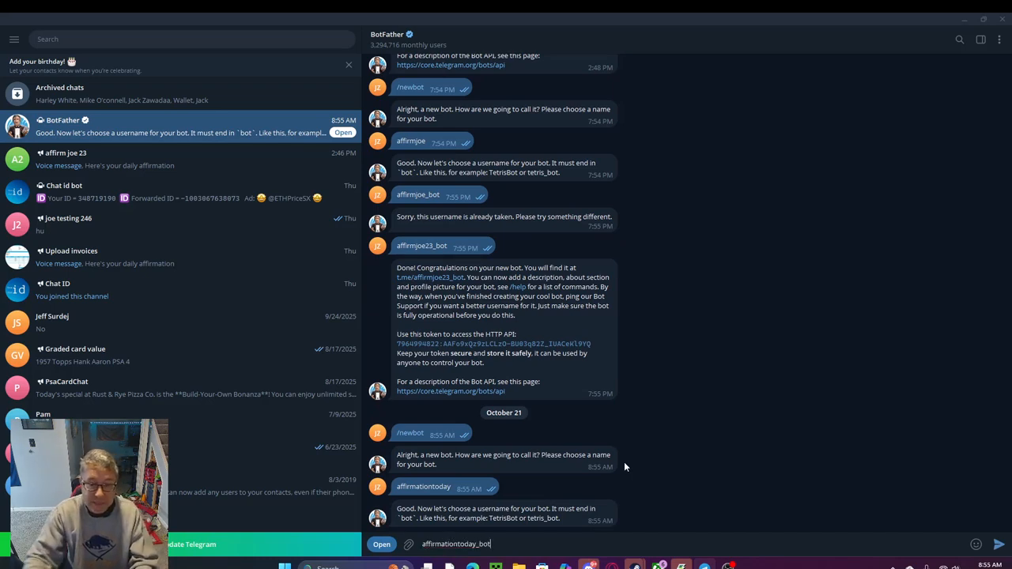
pyautogui.press('Return')
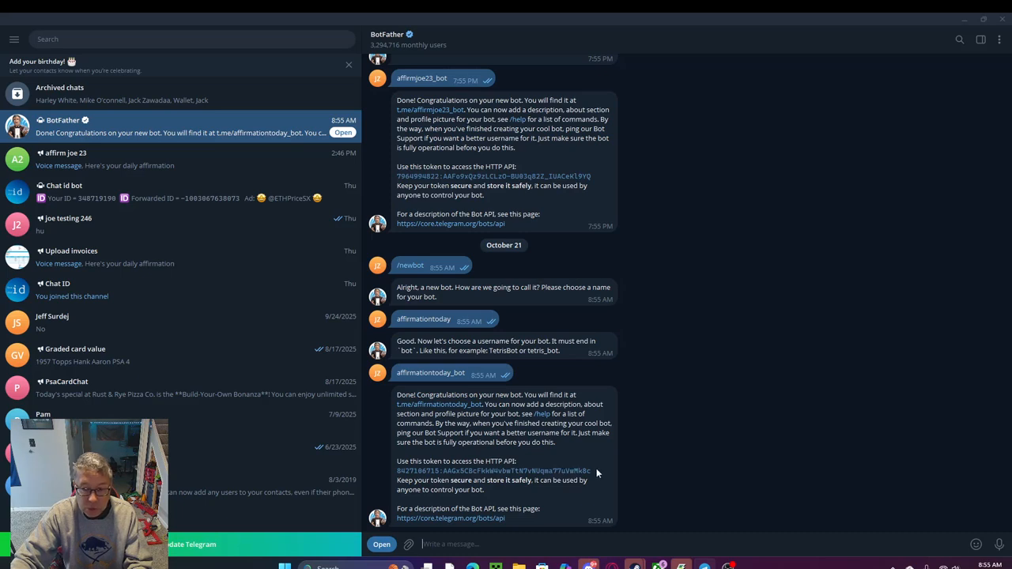
pyautogui.moveTo(595, 470); pyautogui.dragTo(397, 476)
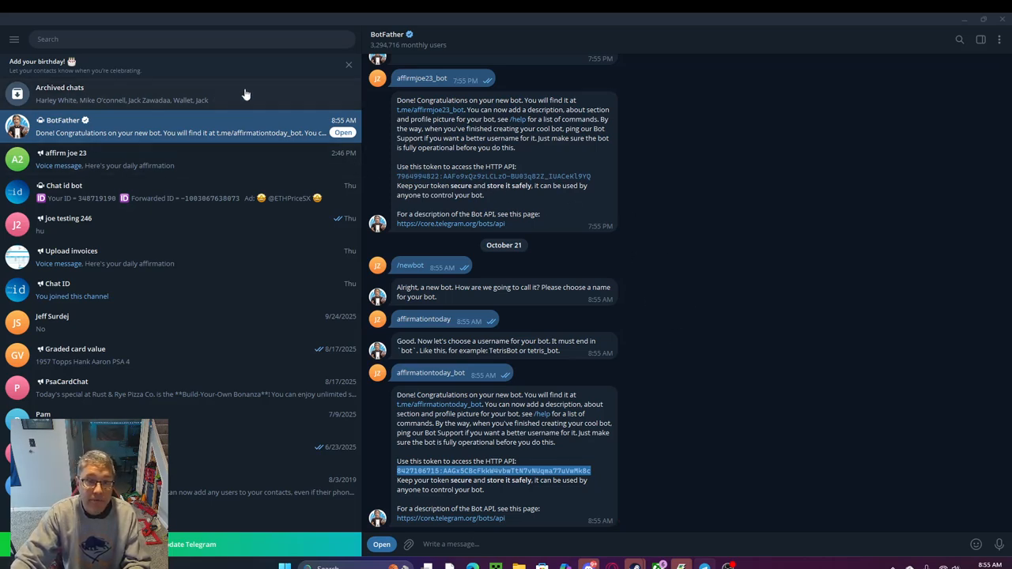
# Create a private Telegram channel named affirmation today
pyautogui.click(15, 41)
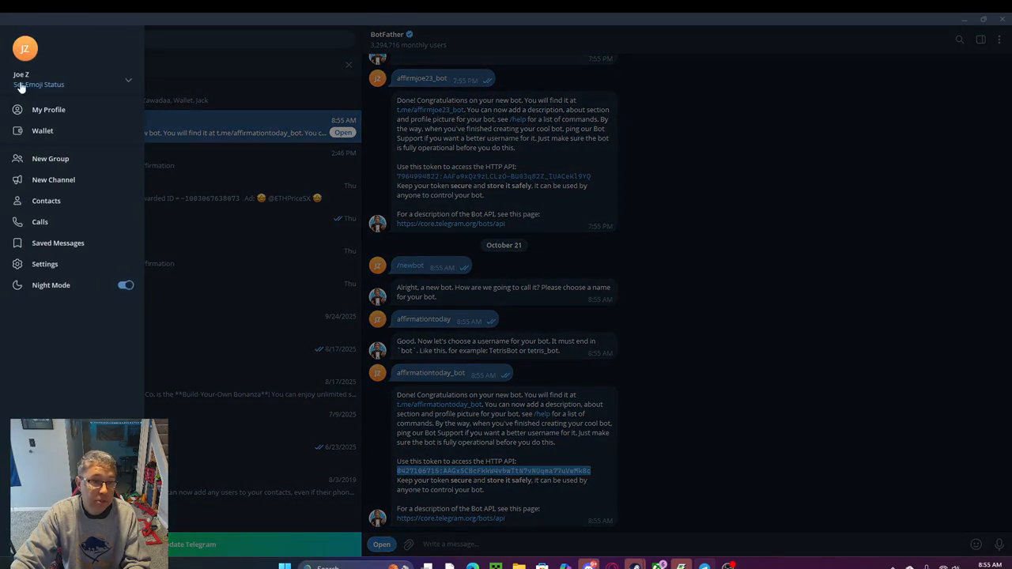
pyautogui.click(52, 180)
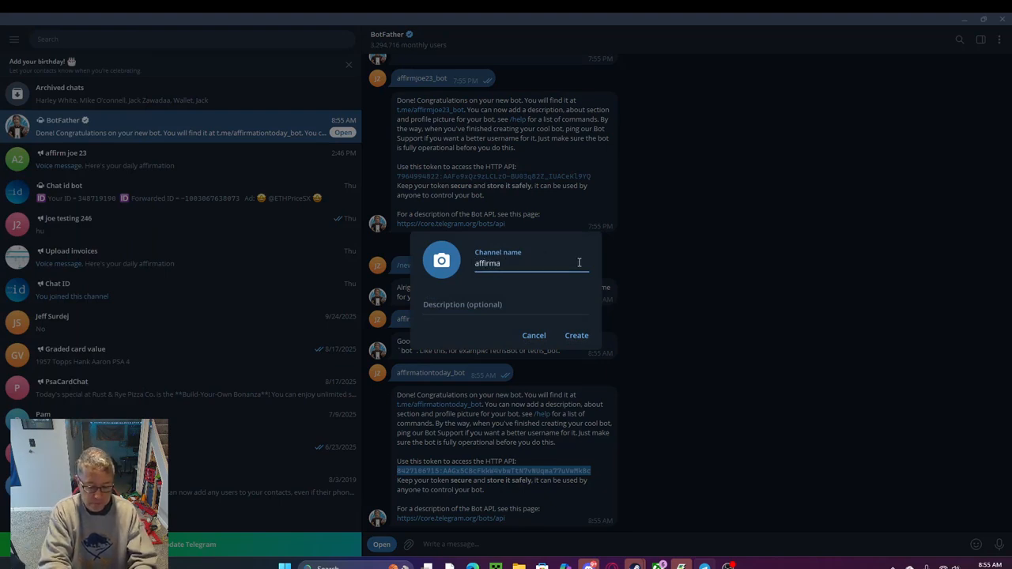
pyautogui.write('affirmation today')
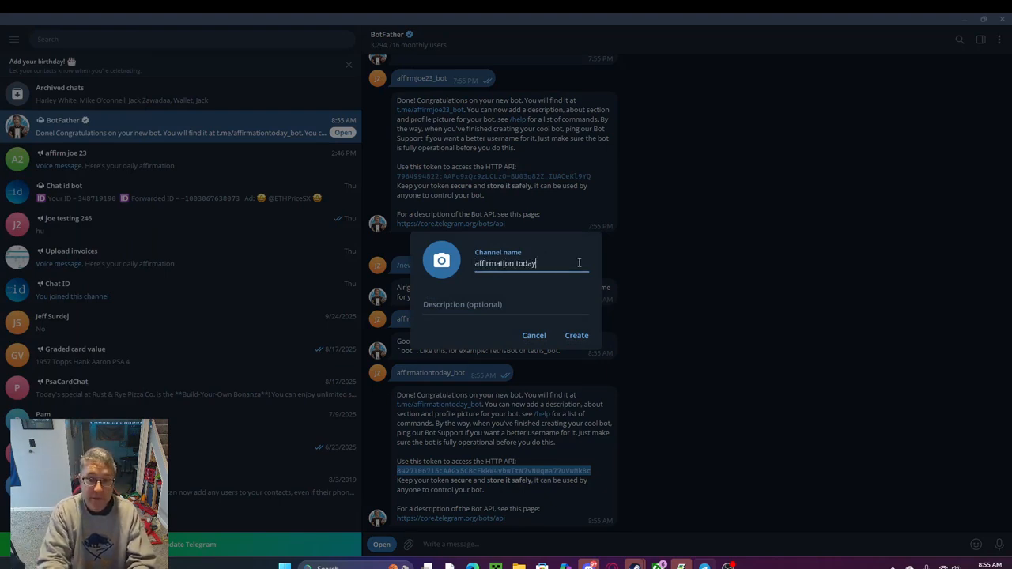
pyautogui.click(578, 336)
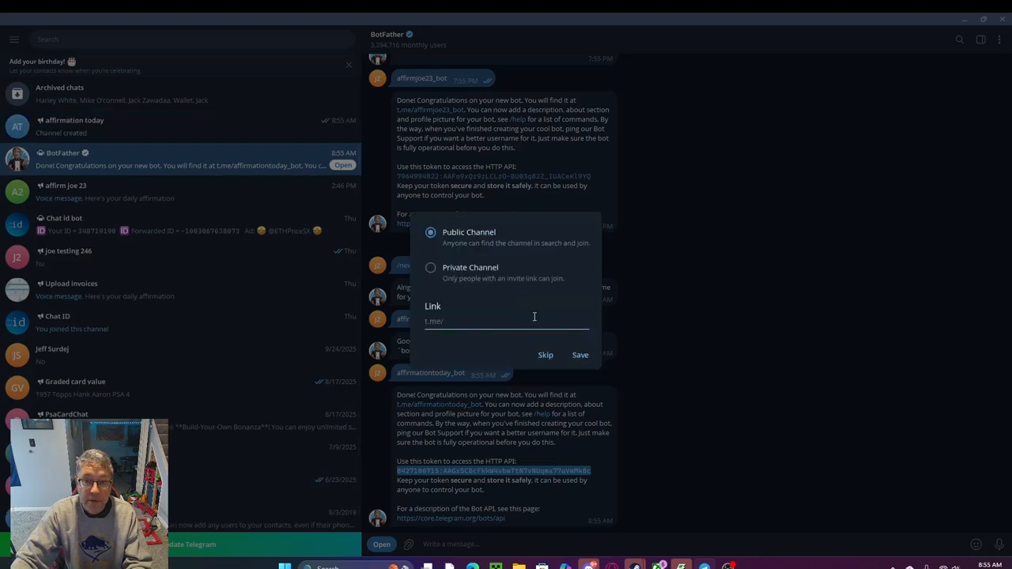
pyautogui.click(463, 272)
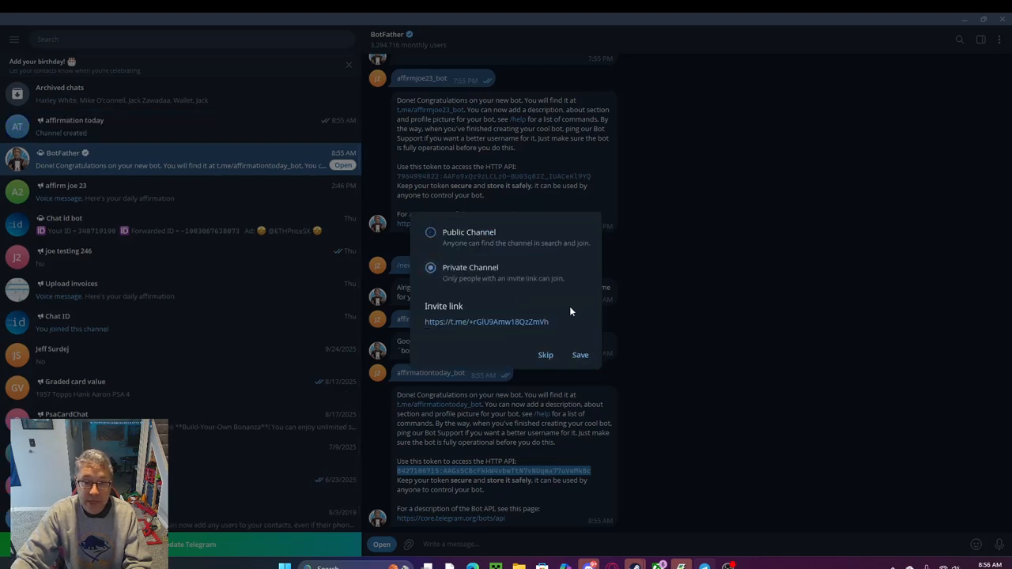
pyautogui.click(581, 356)
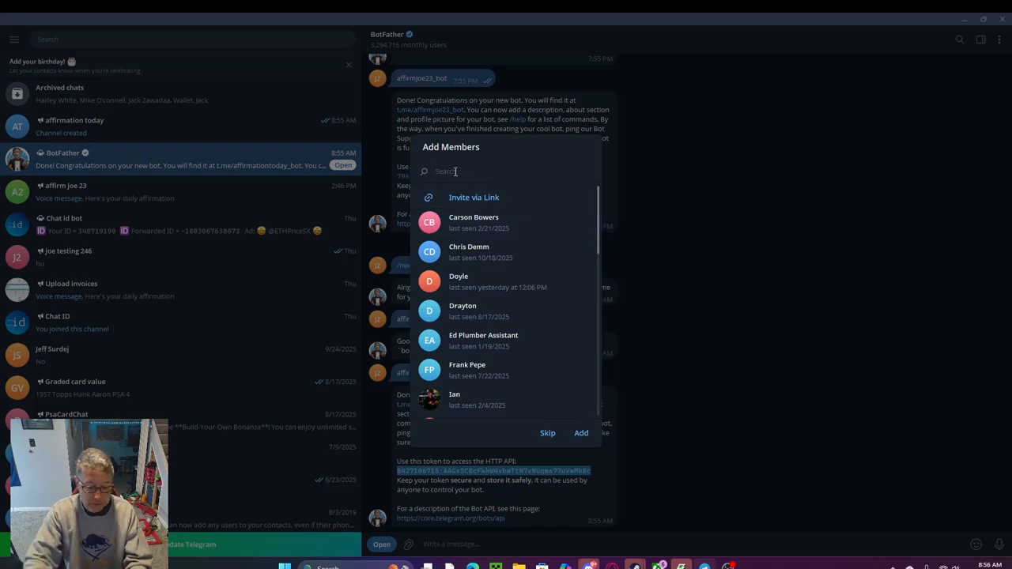
# Add affirmationtoday_bot to the new channel as an administrator with the default permissions
pyautogui.write('affirm')
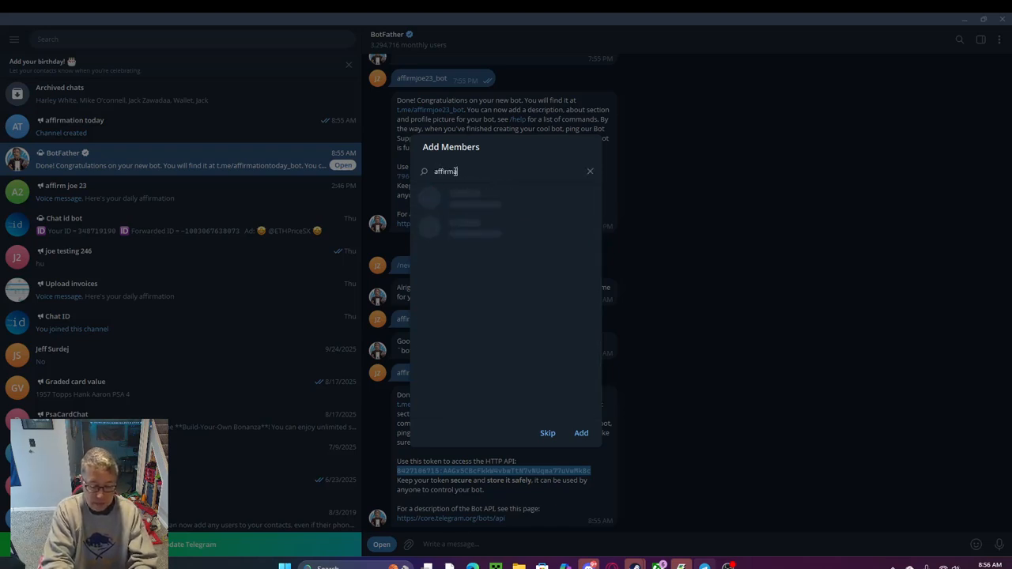
pyautogui.write('ationtoday_bot')
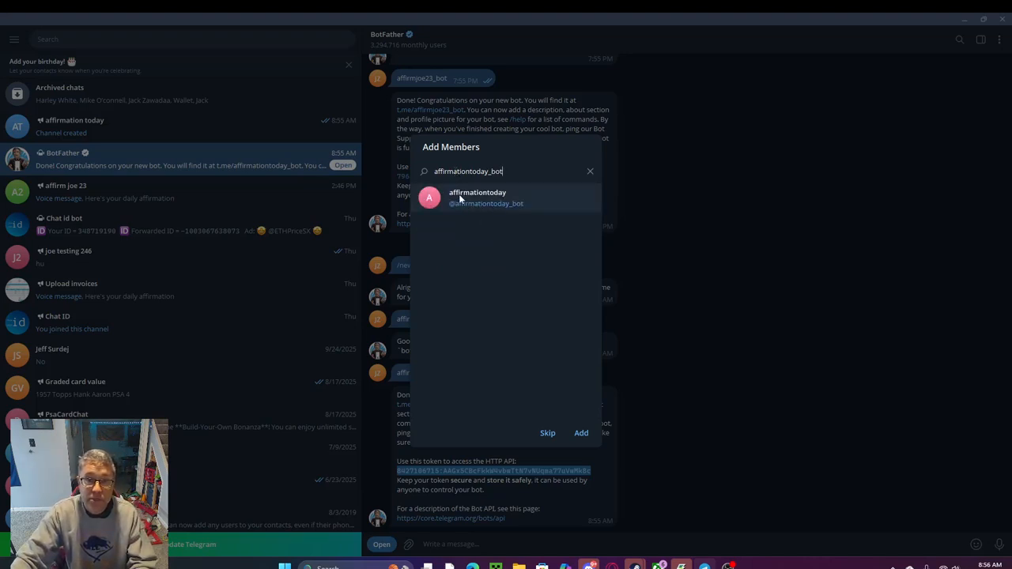
pyautogui.click(460, 196)
pyautogui.click(581, 433)
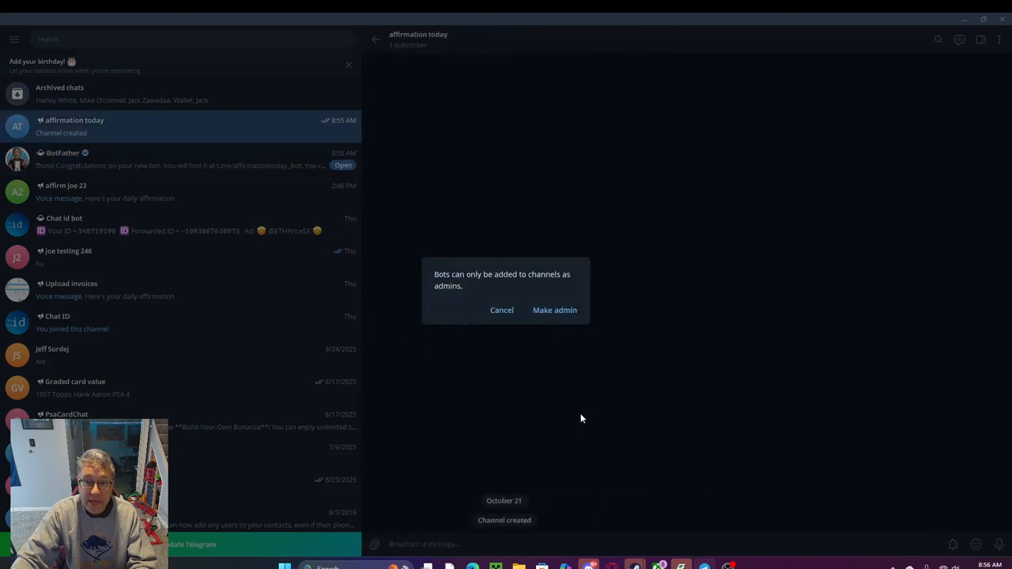
pyautogui.click(556, 311)
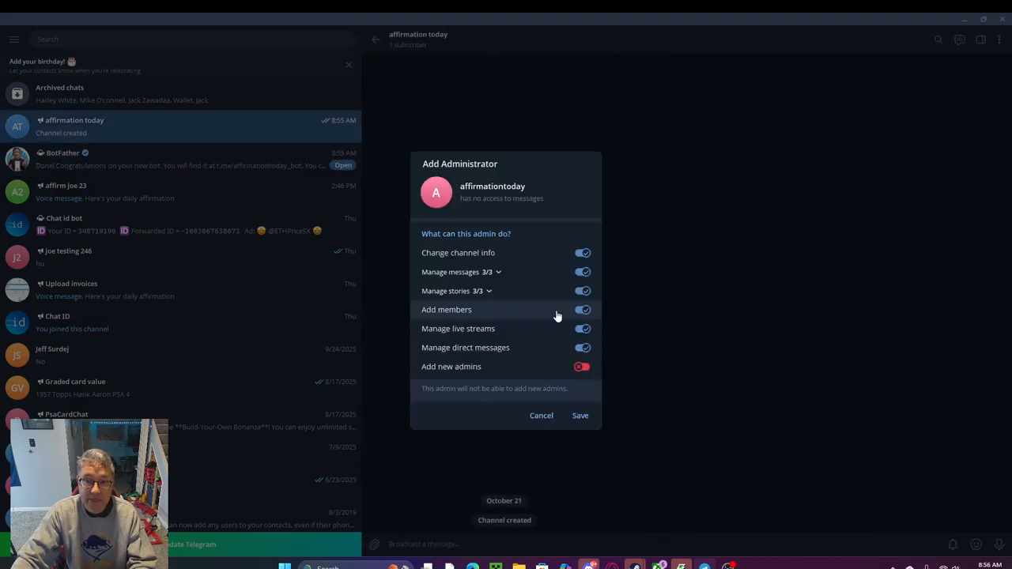
pyautogui.click(585, 419)
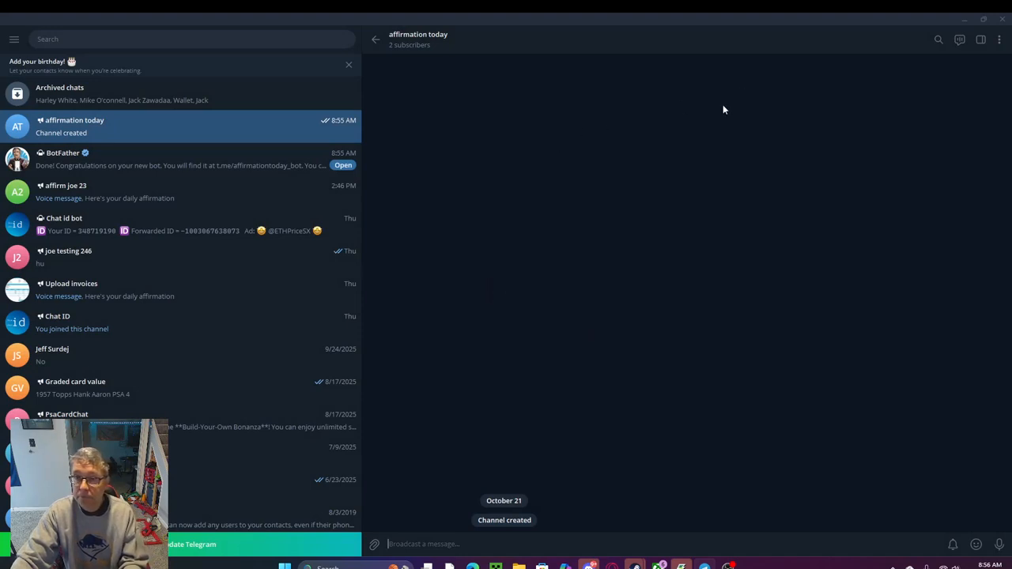
# Check the affirmation today channel's list of administrators for the bot, and close the channel settings
pyautogui.click(1000, 44)
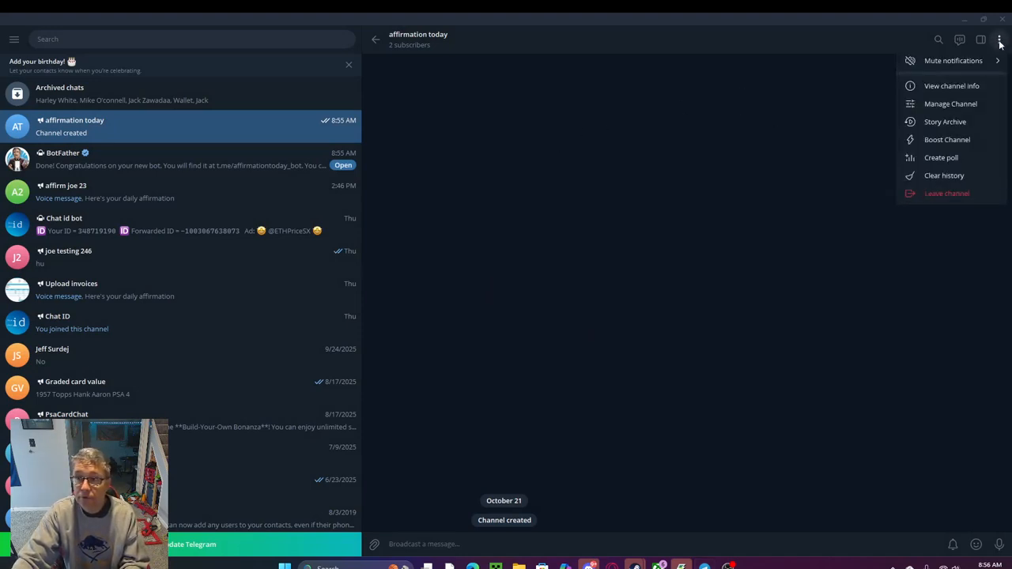
pyautogui.click(952, 105)
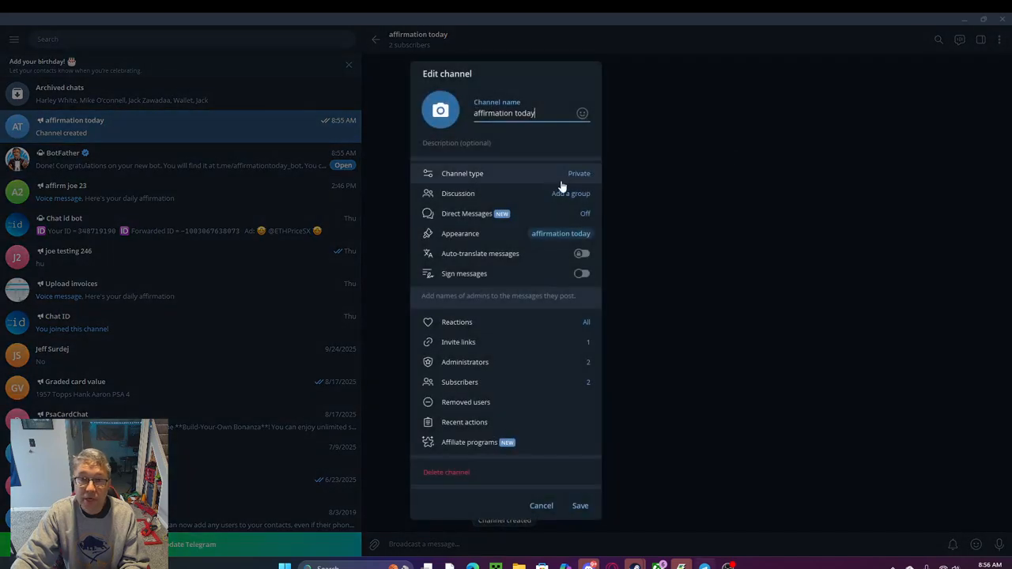
pyautogui.click(506, 363)
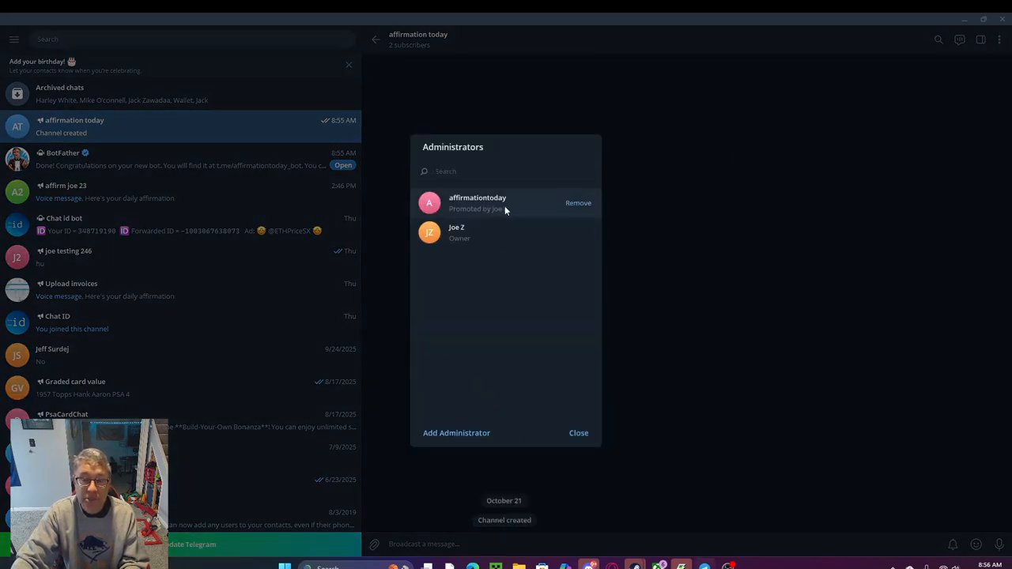
pyautogui.click(578, 434)
pyautogui.click(635, 251)
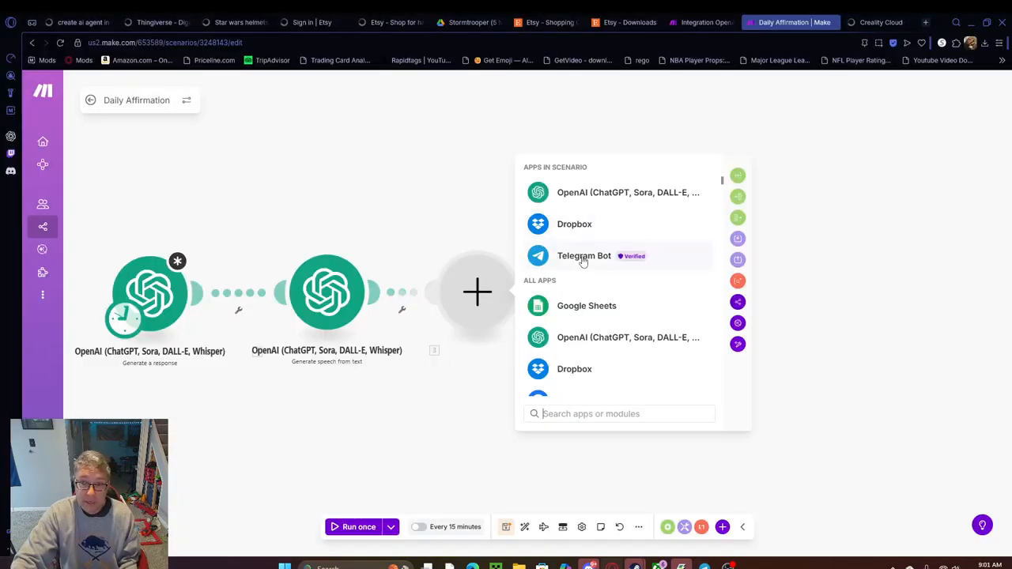
# In the Make scenario, add a Telegram Bot Send a Voice Message module after the Generate speech from text module
pyautogui.click(582, 258)
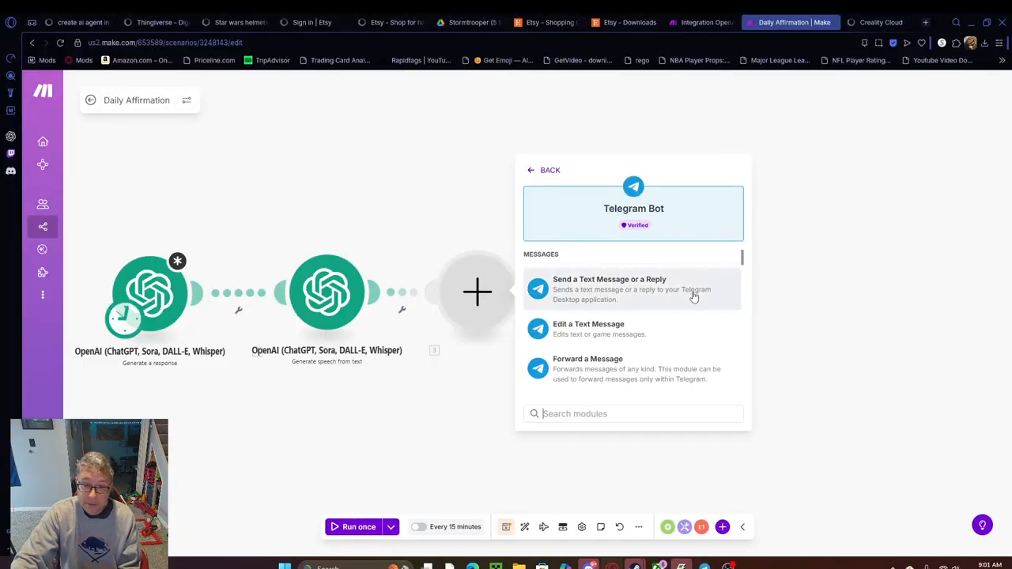
pyautogui.scroll(-2, 696, 316)
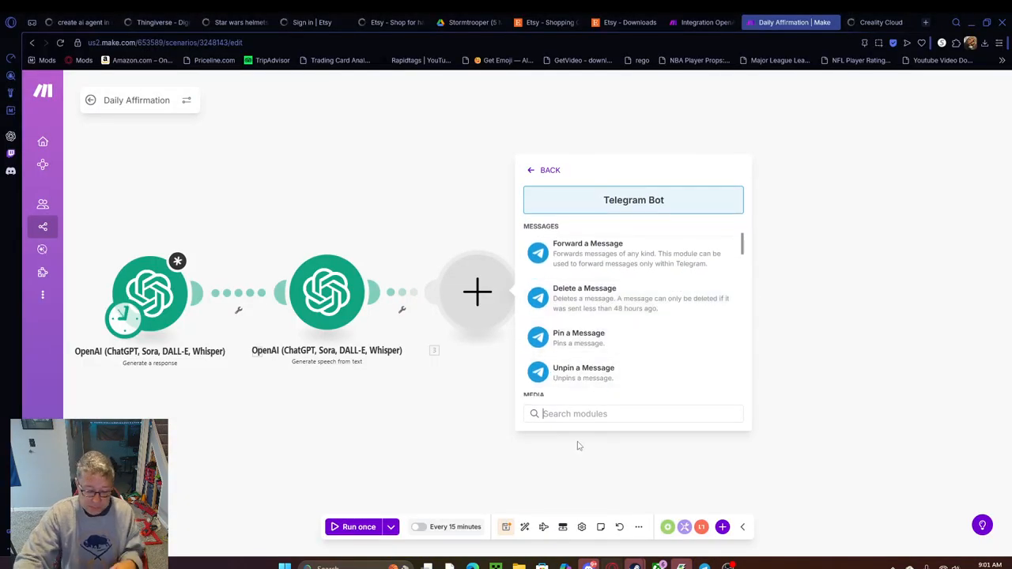
pyautogui.write('voice')
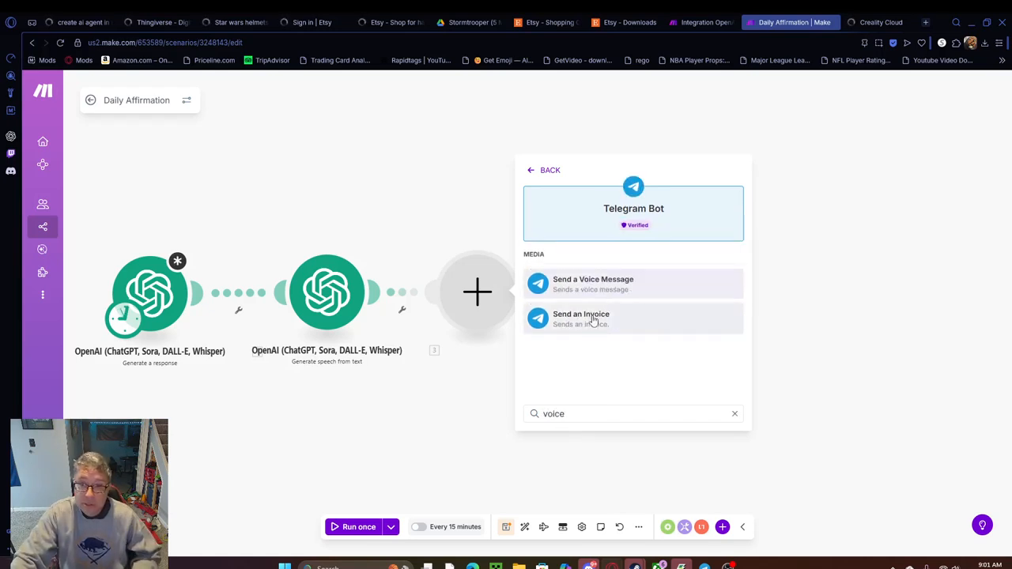
pyautogui.click(599, 288)
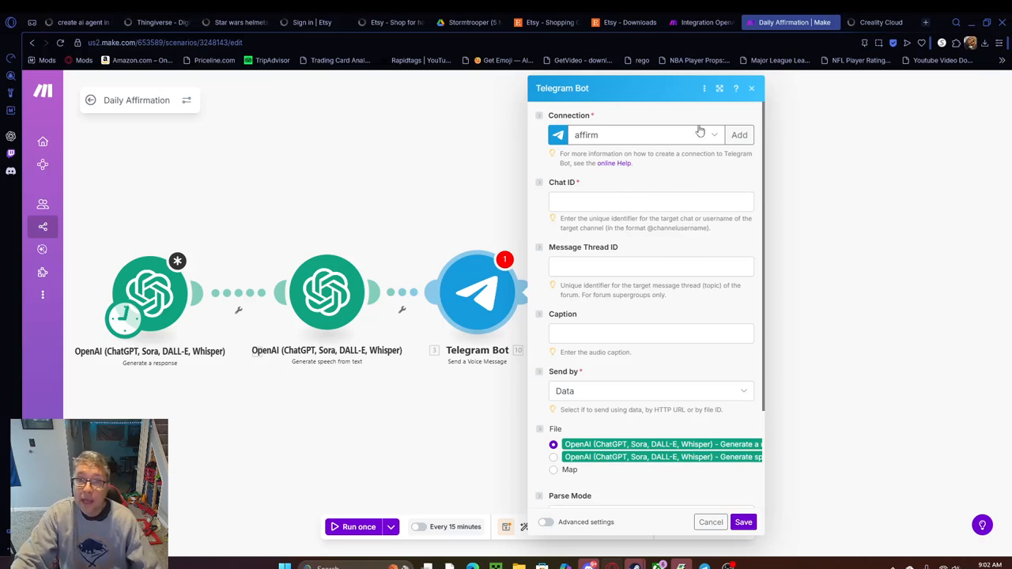
# Create a Telegram Bot connection named affirmation today, pasting the bot's API token into the Token field
pyautogui.click(743, 141)
pyautogui.moveTo(901, 135); pyautogui.dragTo(783, 129)
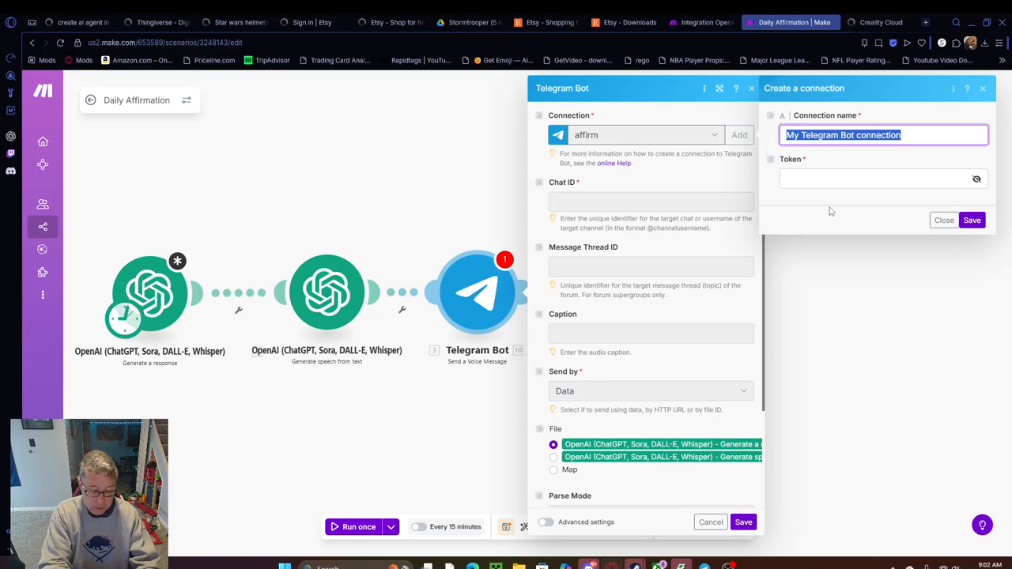
pyautogui.write('affirmation today')
pyautogui.click(818, 177)
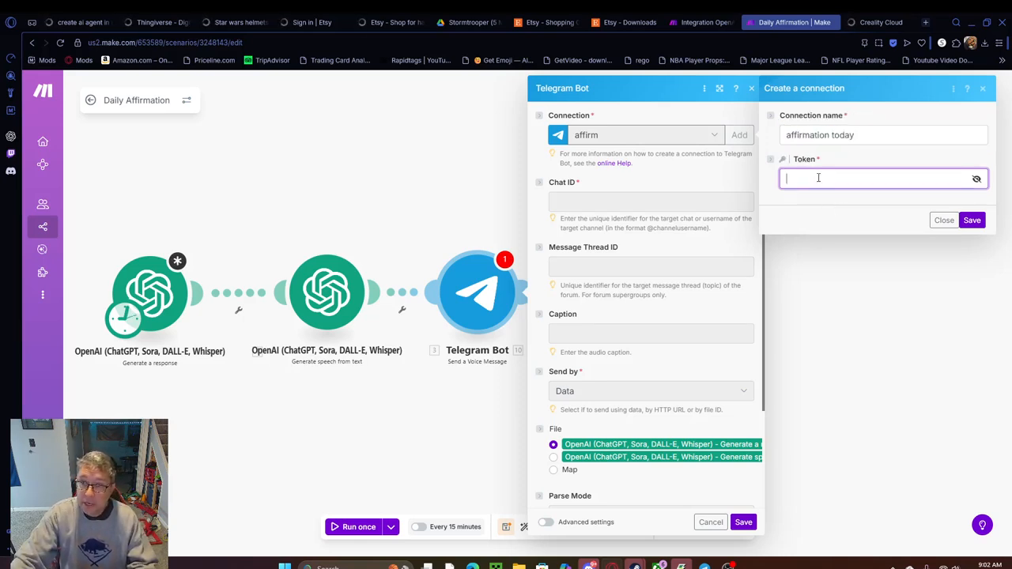
pyautogui.hotkey('ctrl', 'v')
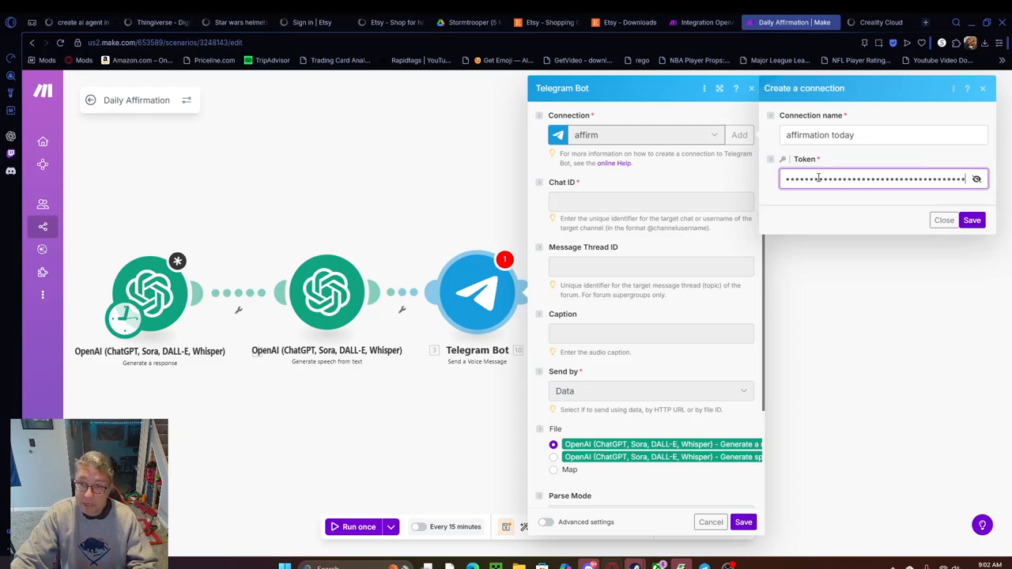
pyautogui.click(972, 220)
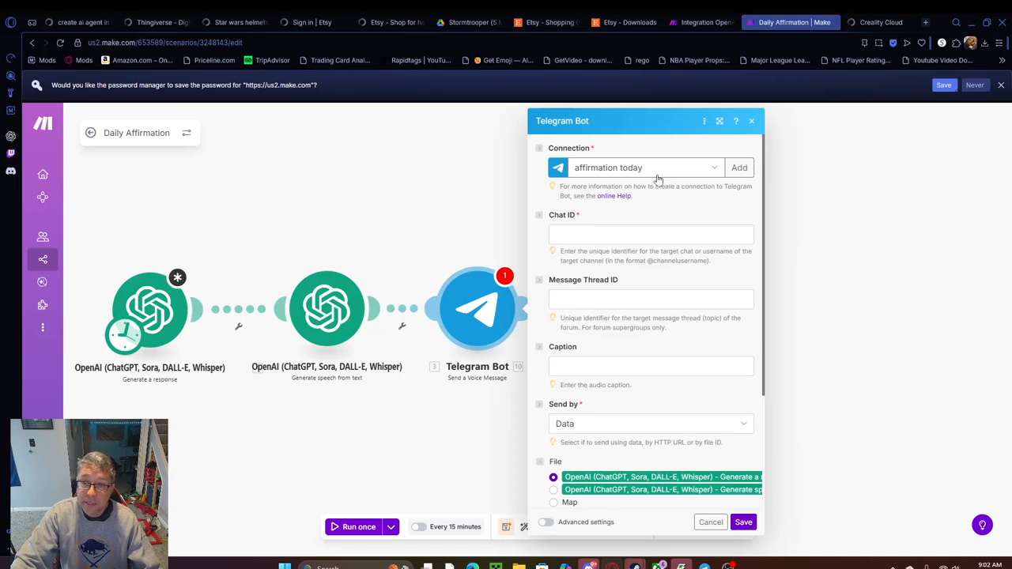
# Switch to Telegram and post the message hi in the affirmation today channel
pyautogui.click(586, 235)
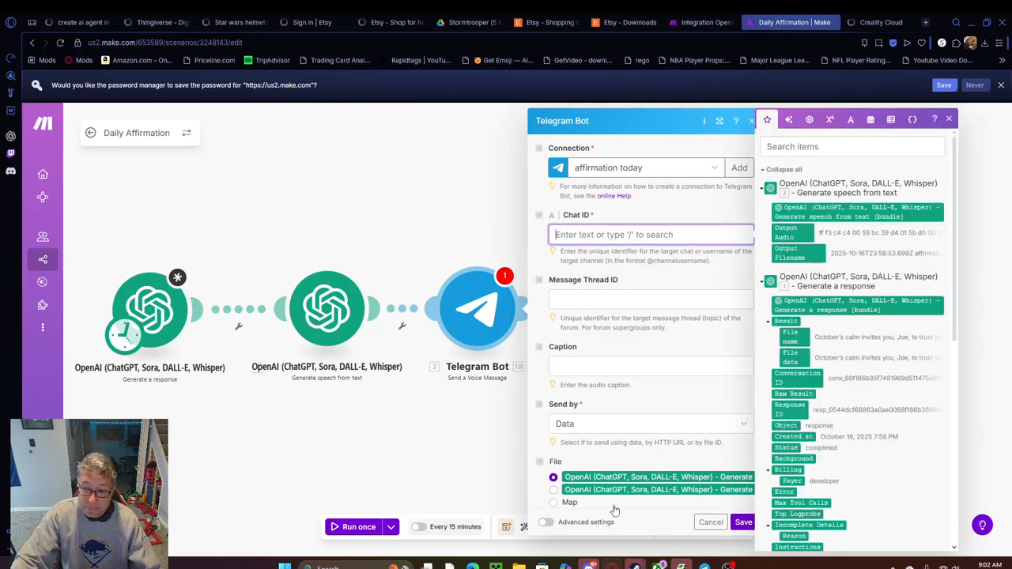
pyautogui.click(684, 564)
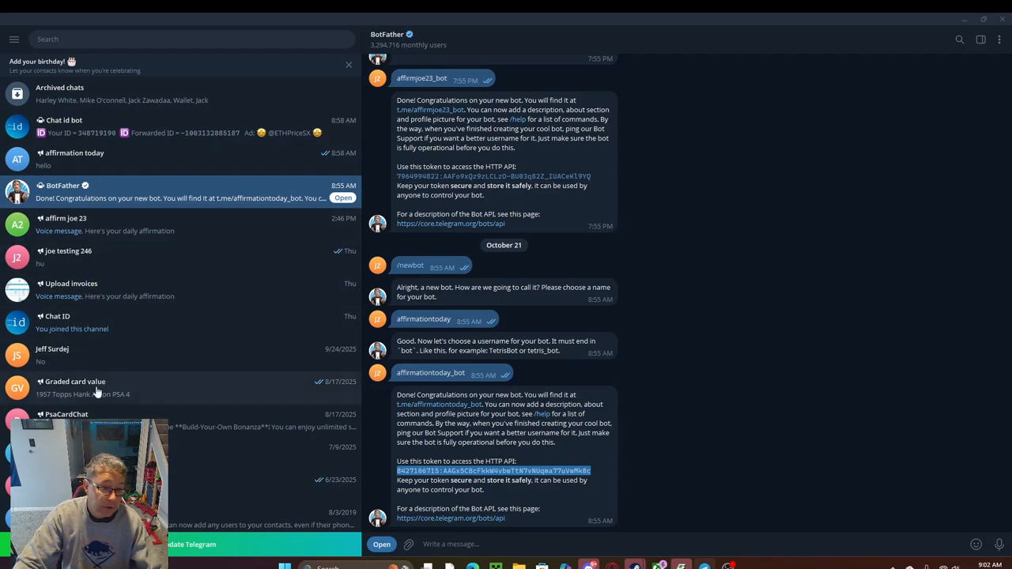
pyautogui.click(89, 155)
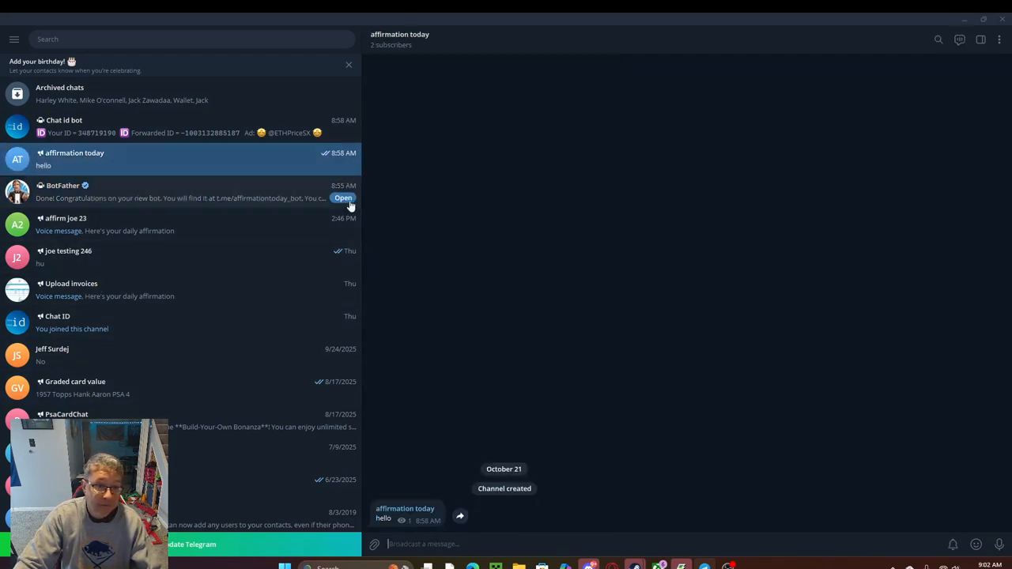
pyautogui.write('hi')
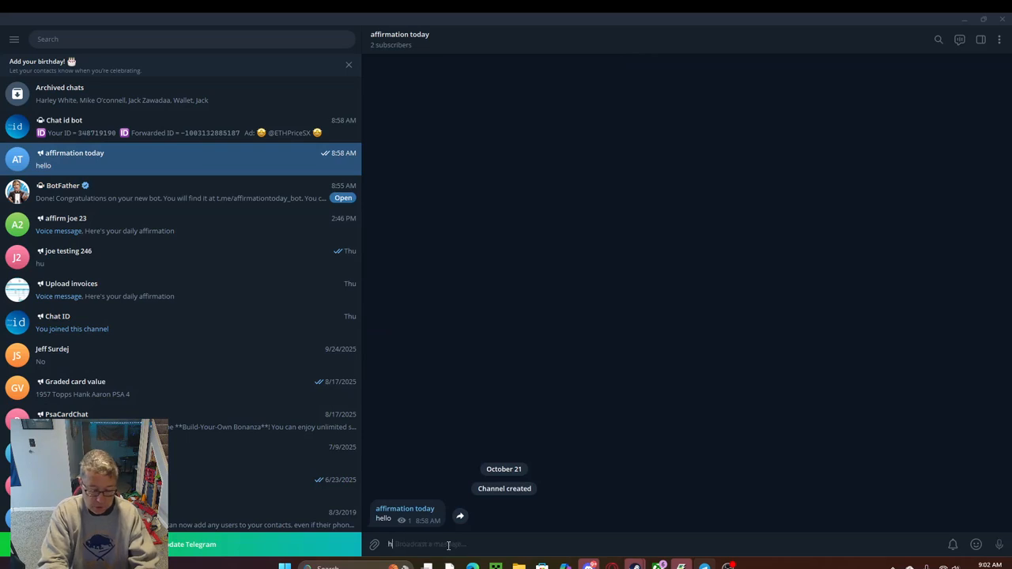
pyautogui.press('Return')
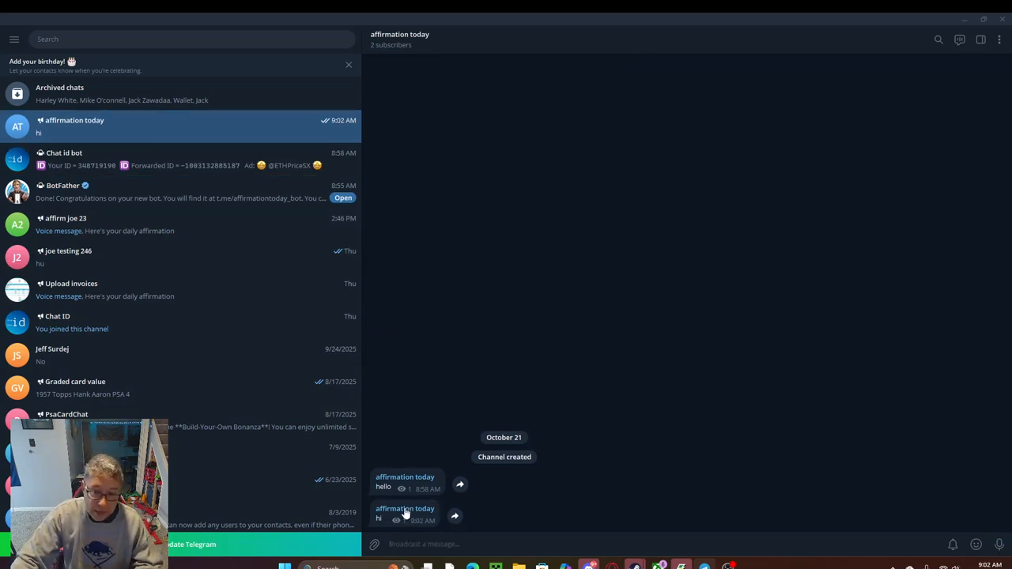
# Forward the hi message from the affirmation today channel to Chat id bot
pyautogui.rightClick(405, 514)
pyautogui.click(444, 460)
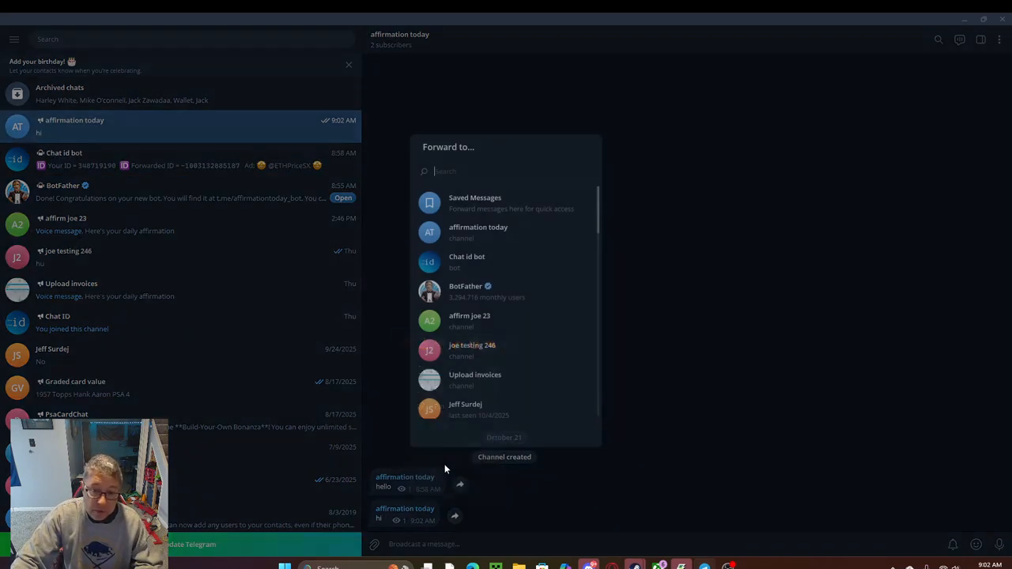
pyautogui.click(455, 264)
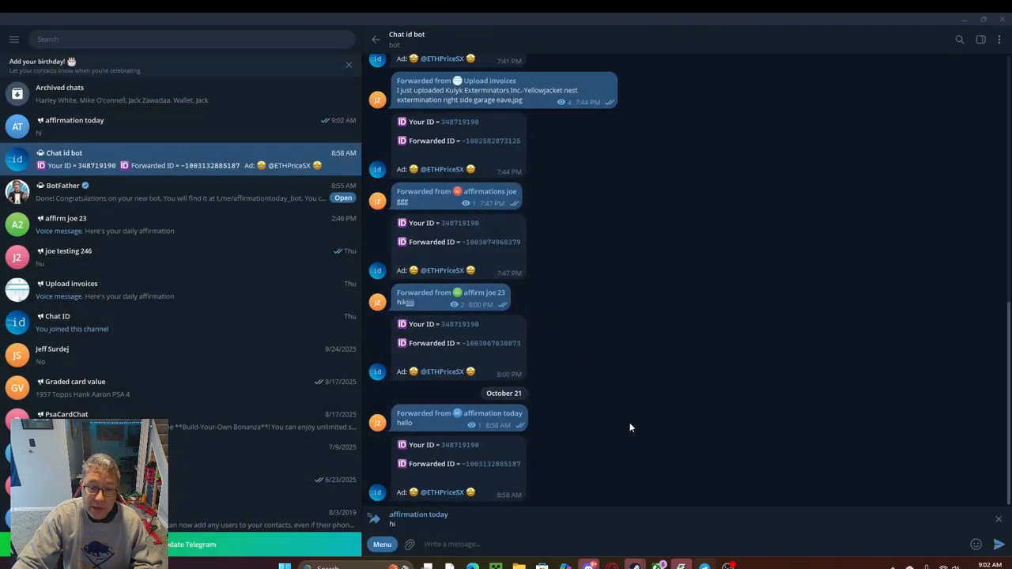
pyautogui.click(998, 544)
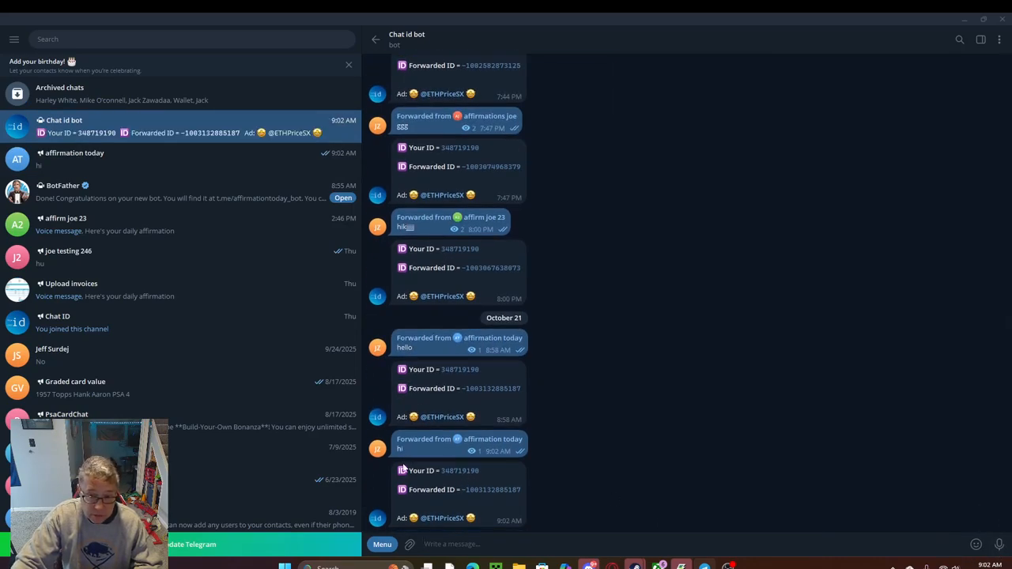
# Copy the newest Forwarded ID from Chat id bot's reply into the Chat ID of Make's Telegram Bot module
pyautogui.moveTo(521, 491); pyautogui.dragTo(462, 496)
pyautogui.hotkey('ctrl', 'c')
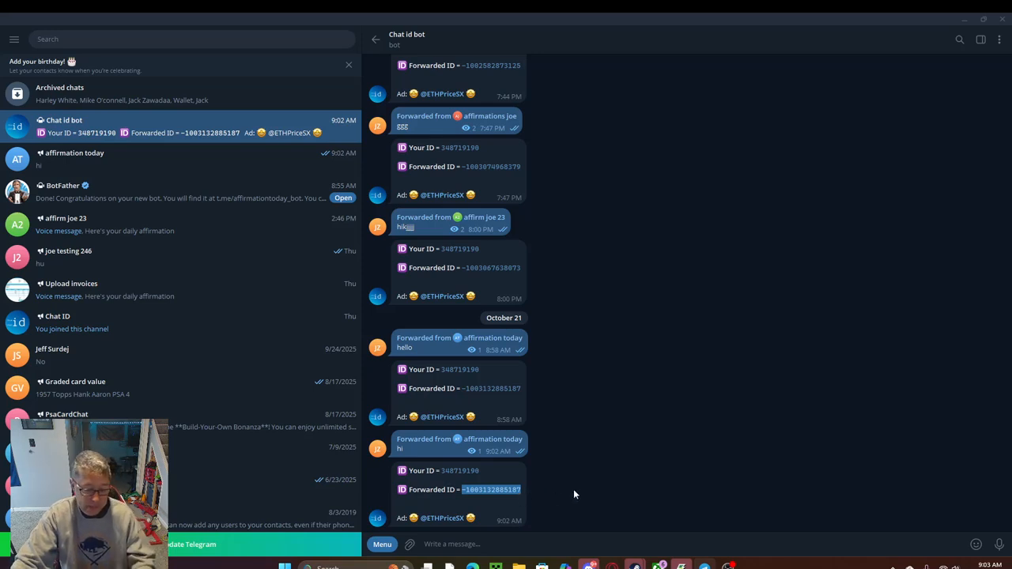
pyautogui.hotkey('alt', 'Tab')
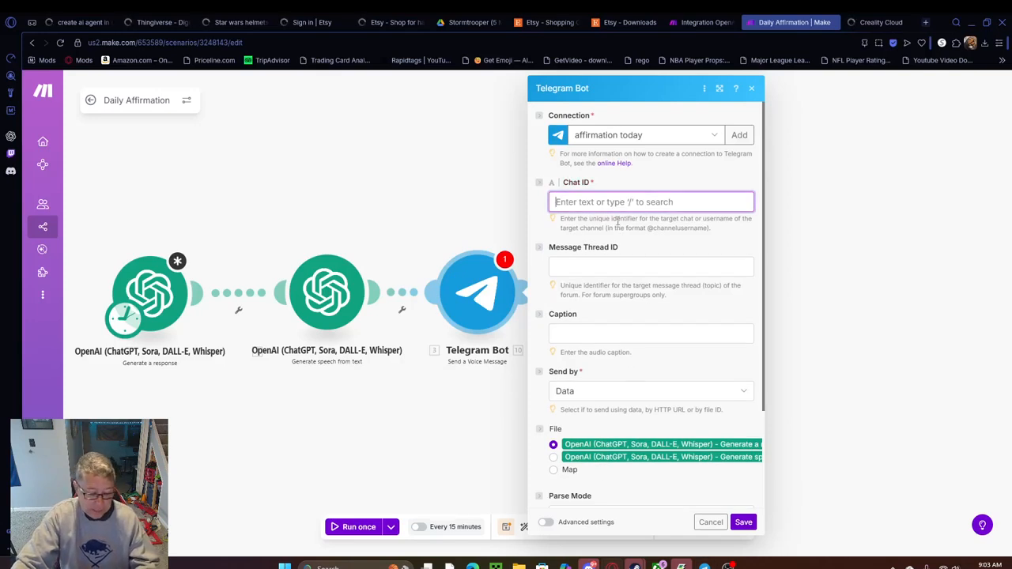
pyautogui.hotkey('ctrl', 'v')
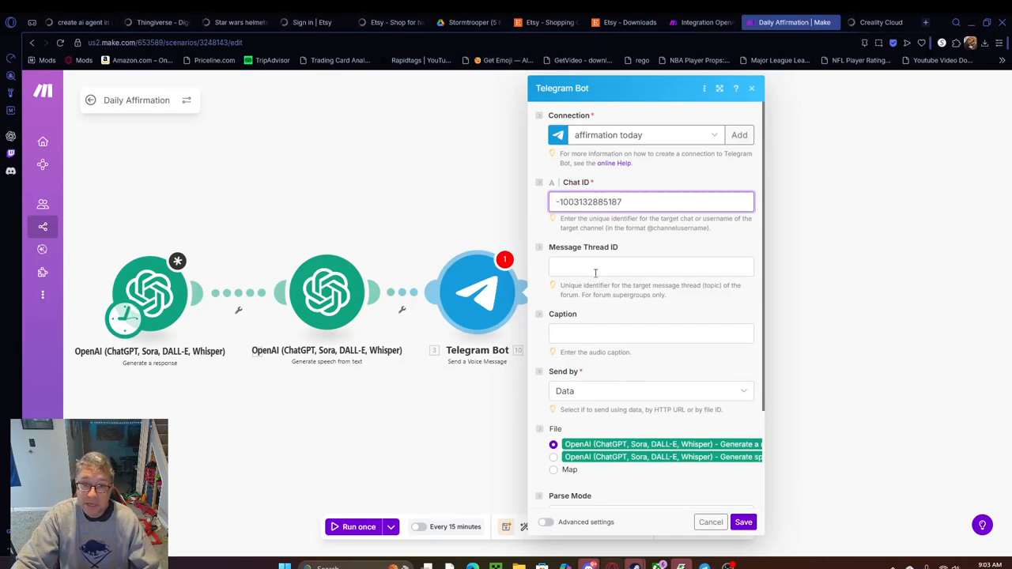
# Set the voice message caption to "This is your daily affirmation", choose the Generate speech from text output as the file, and save the Telegram Bot module
pyautogui.click(582, 333)
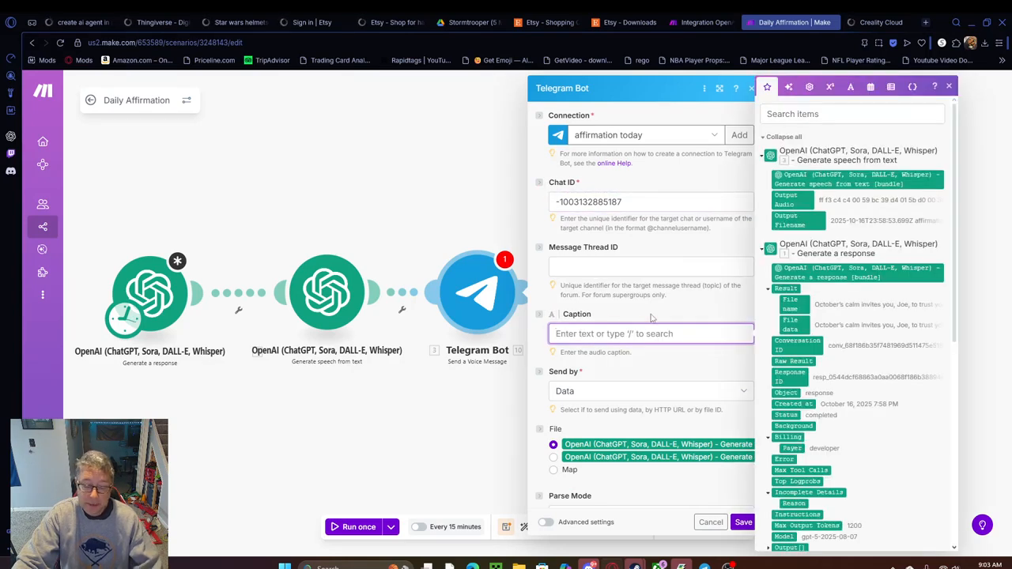
pyautogui.write('This is your daily a')
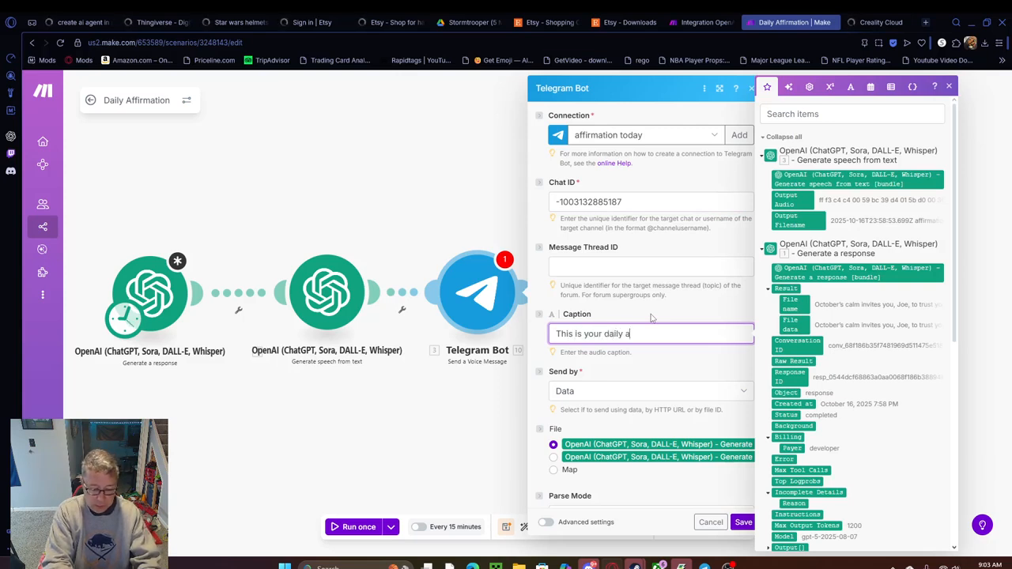
pyautogui.write('ffirmation')
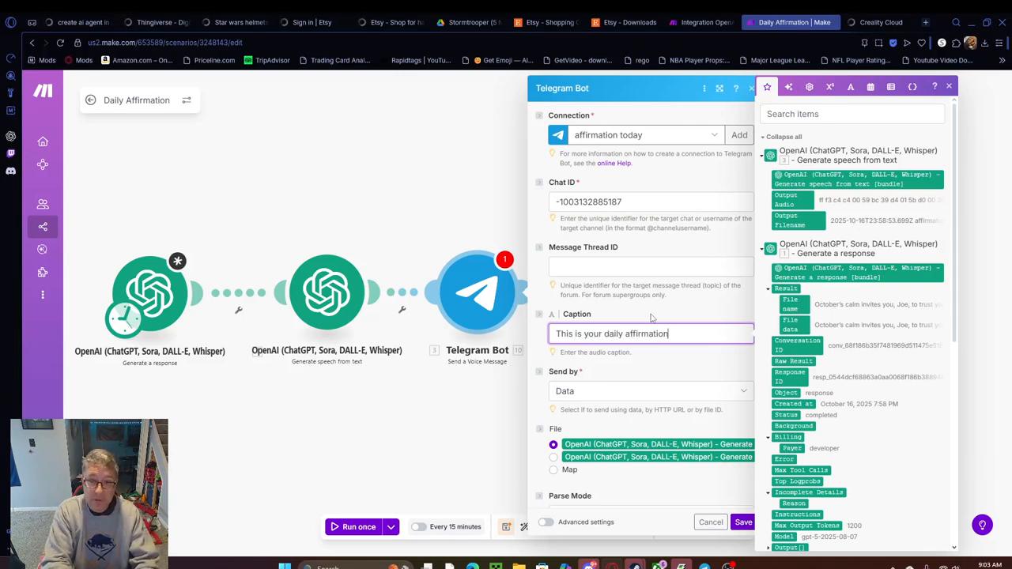
pyautogui.click(667, 372)
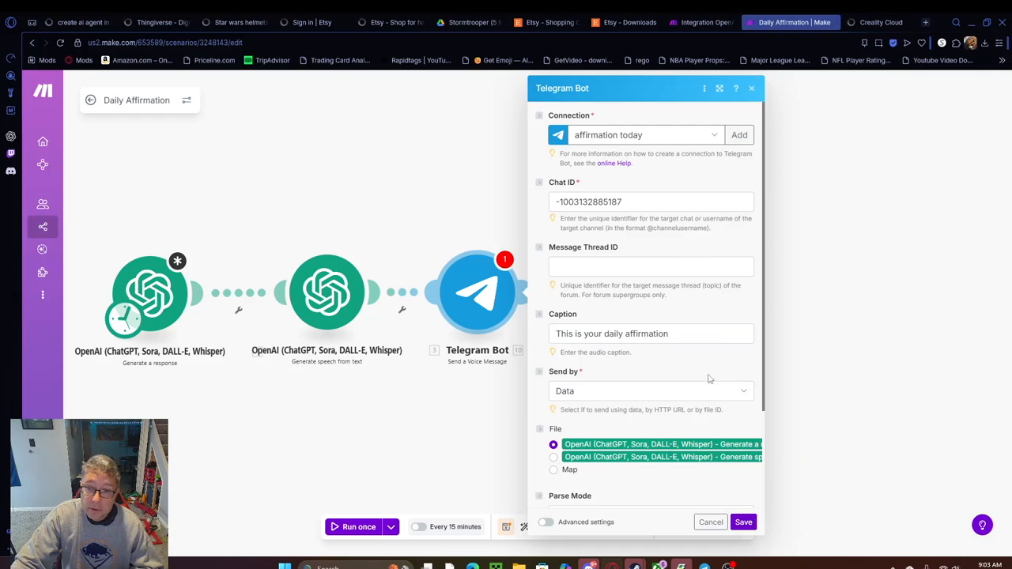
pyautogui.click(553, 457)
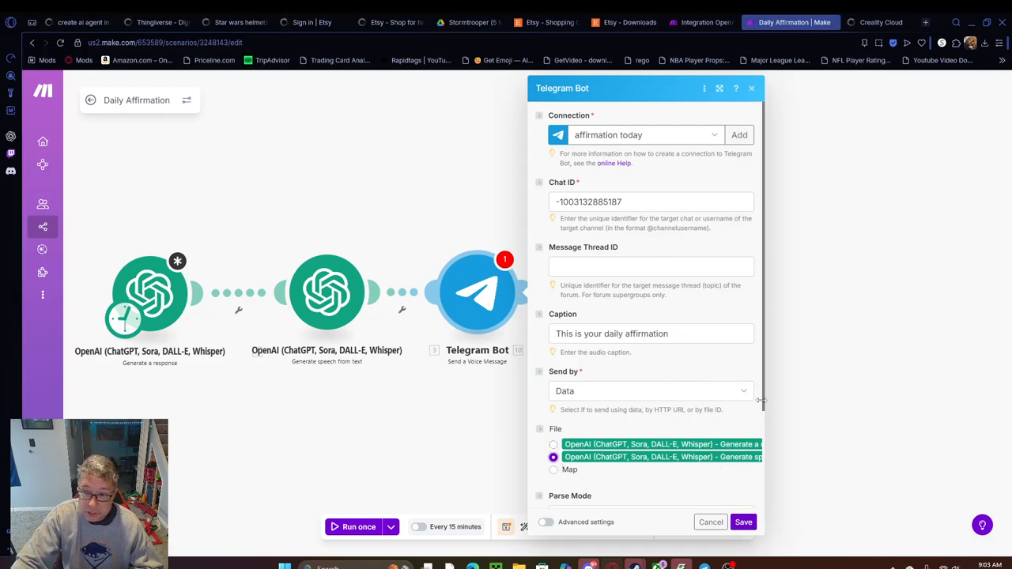
pyautogui.moveTo(764, 398); pyautogui.dragTo(762, 503)
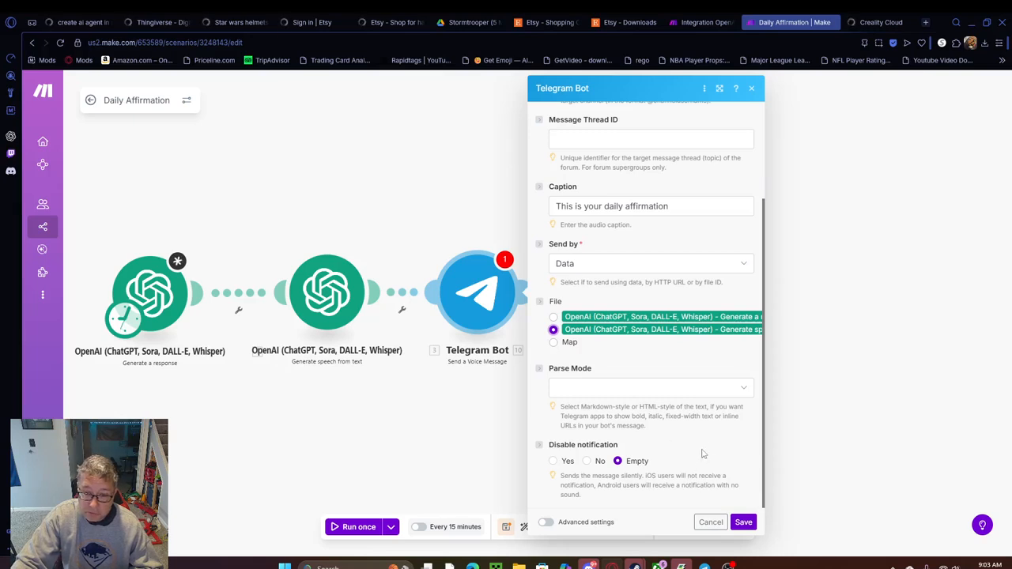
pyautogui.click(743, 523)
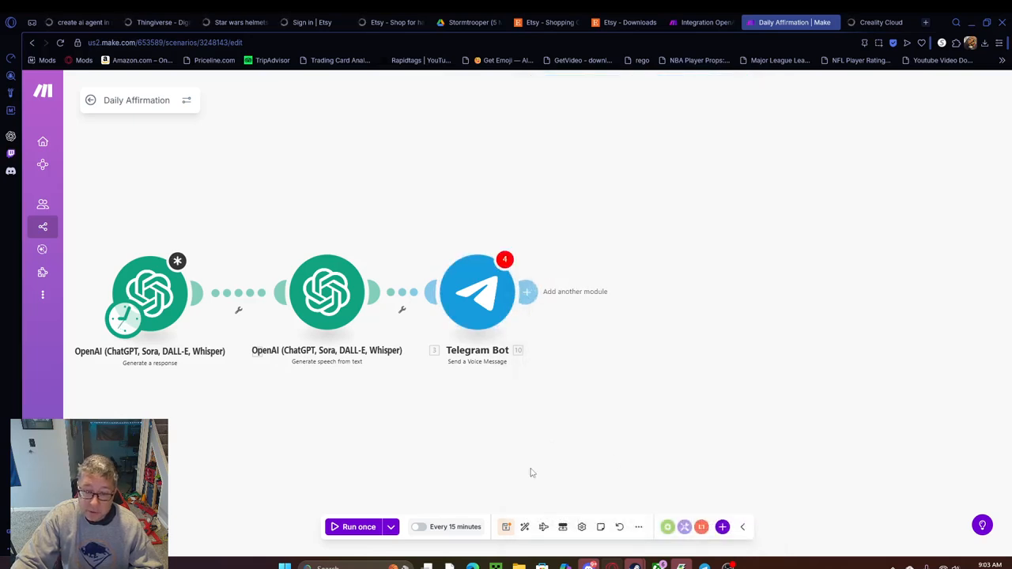
# Save the scenario despite the warnings, re-save the Telegram Bot module's unchanged settings, and save the scenario again
pyautogui.click(507, 528)
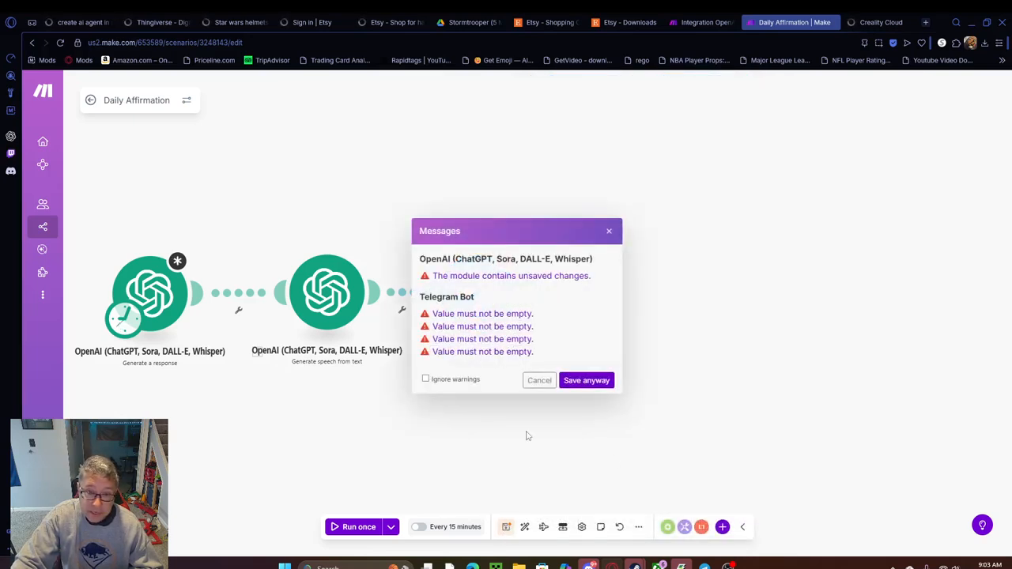
pyautogui.click(586, 381)
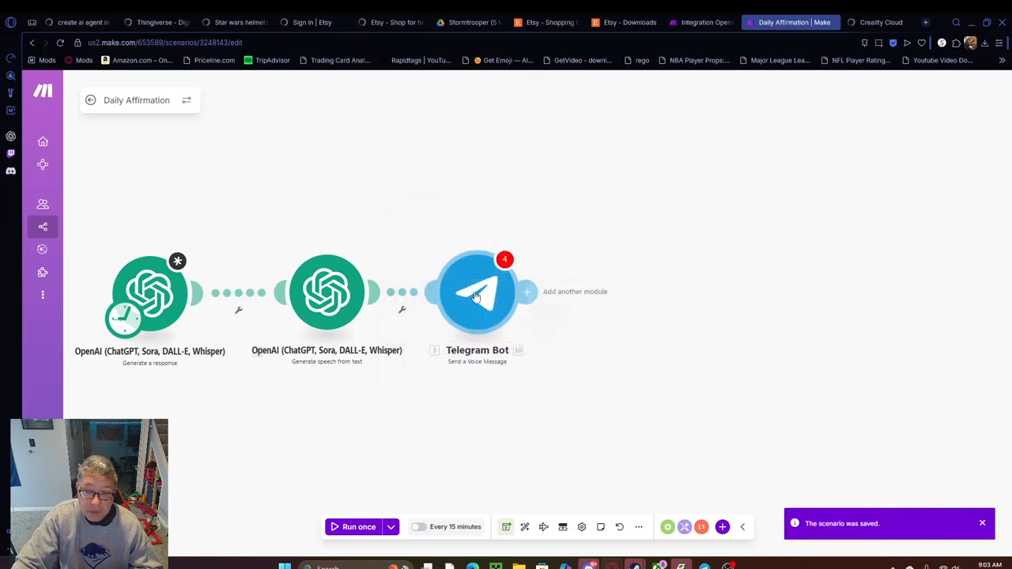
pyautogui.click(475, 296)
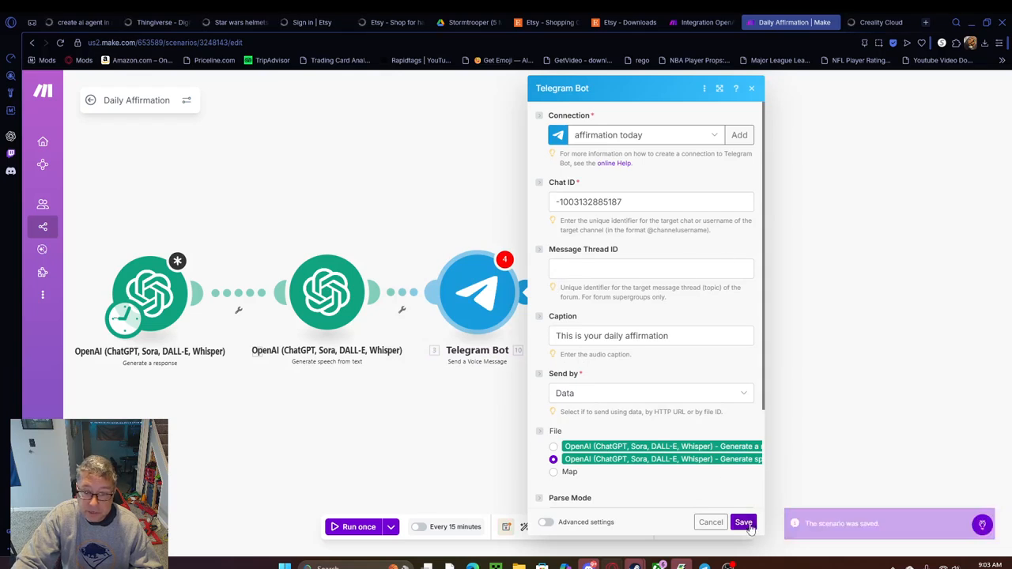
pyautogui.click(744, 523)
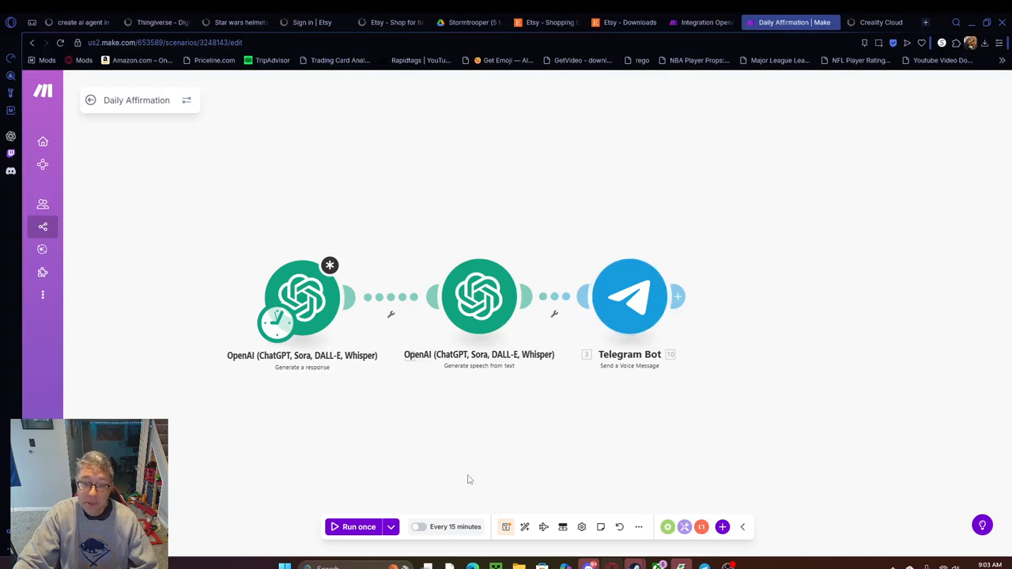
pyautogui.click(507, 526)
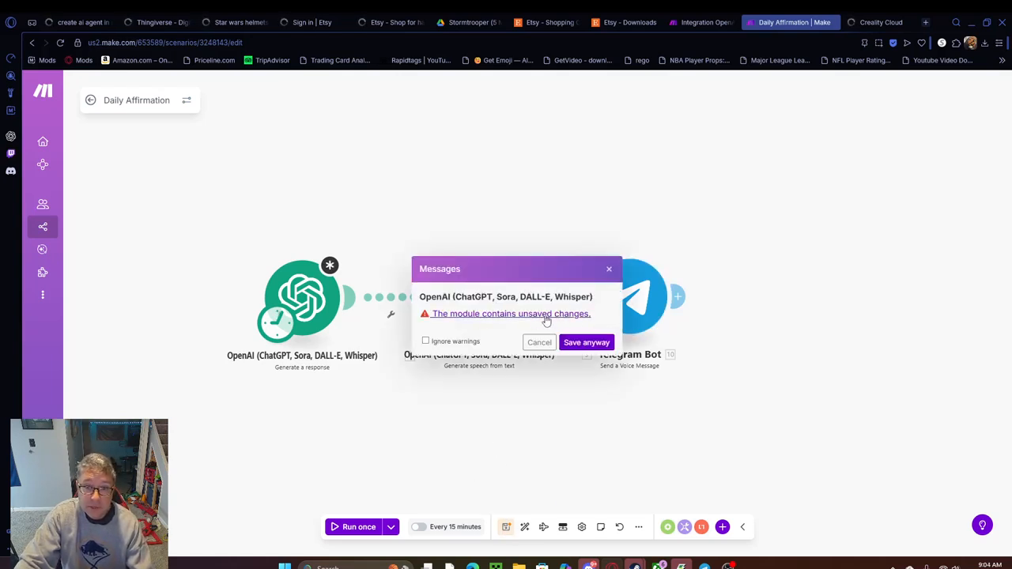
pyautogui.click(586, 342)
# Review the Generate a response module's prompt settings, save the module's pending changes, and save the scenario
pyautogui.click(314, 299)
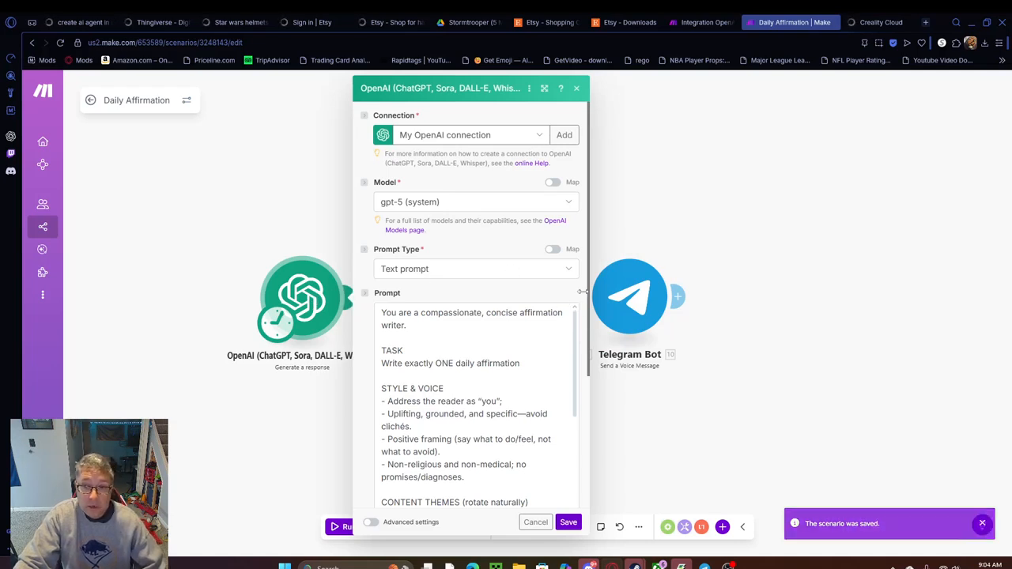
pyautogui.moveTo(582, 293); pyautogui.dragTo(594, 290)
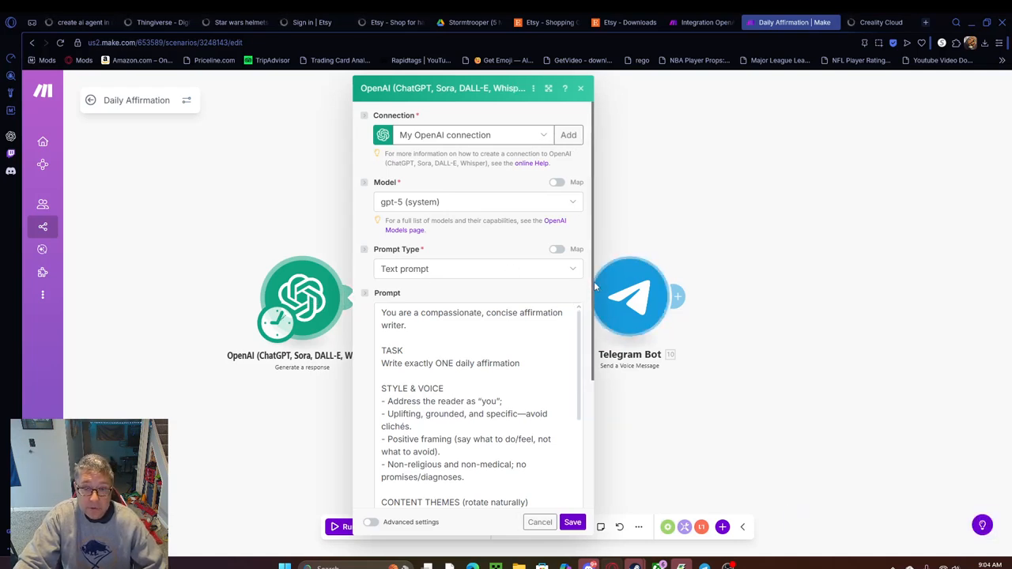
pyautogui.scroll(-5, 591, 419)
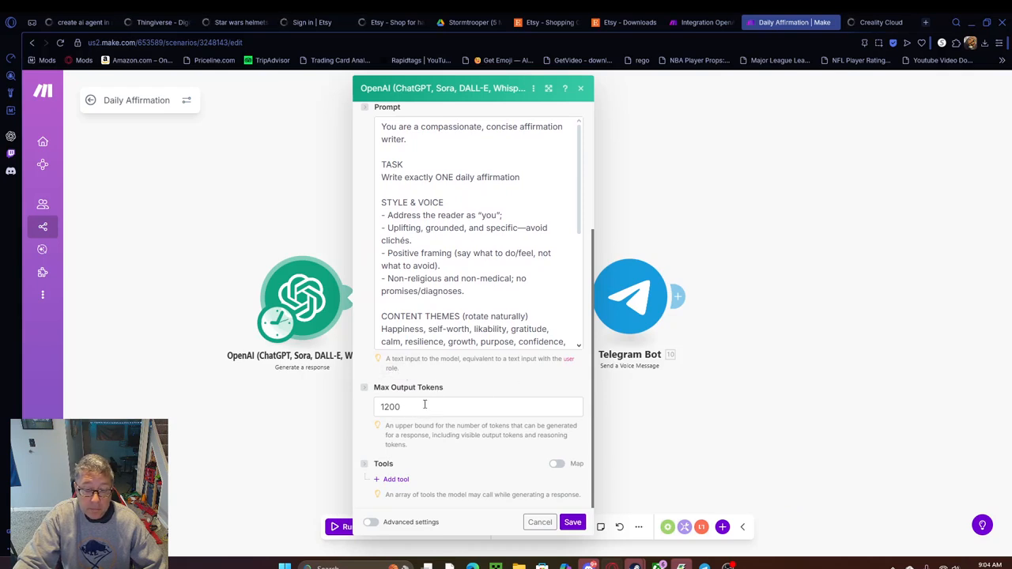
pyautogui.scroll(2, 571, 514)
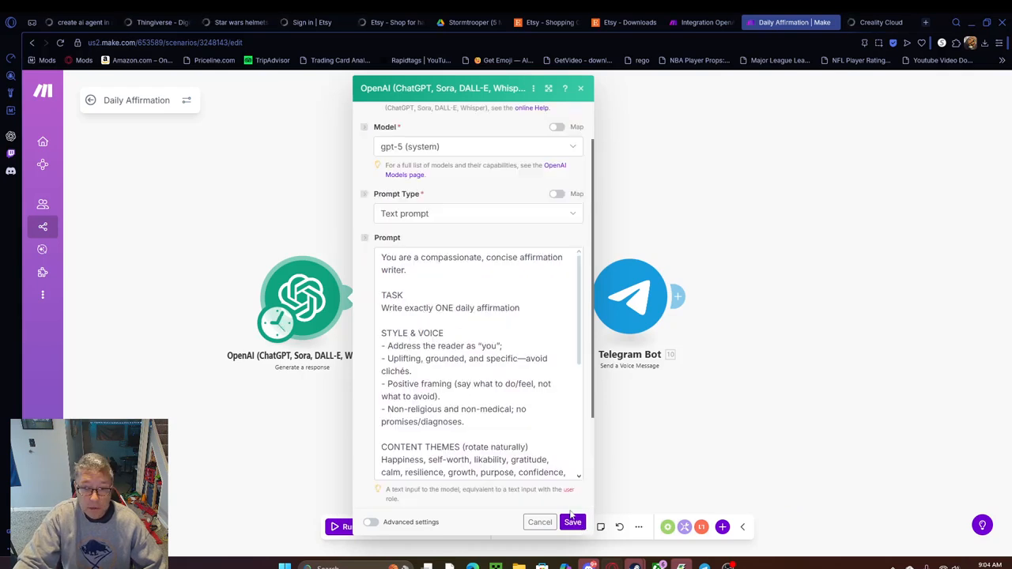
pyautogui.click(573, 523)
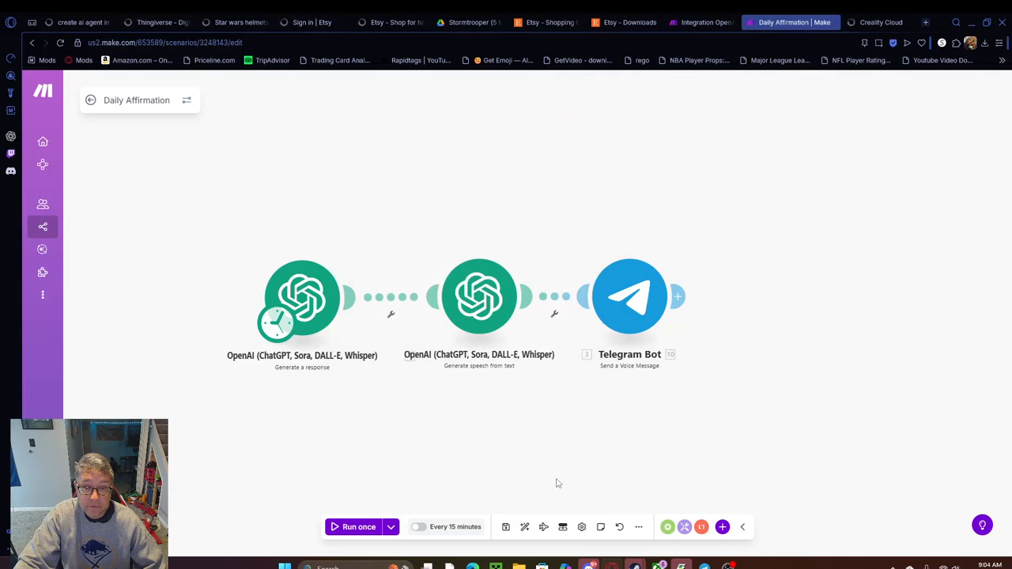
pyautogui.click(507, 526)
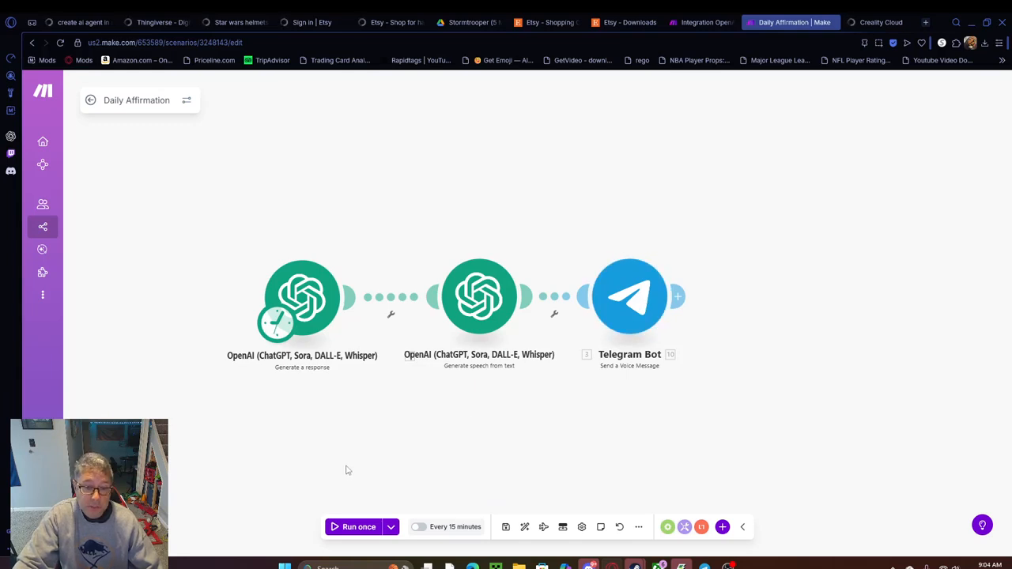
# Run the scenario once, play the resulting voice message in Telegram's affirmation today channel, and return to Make
pyautogui.click(356, 530)
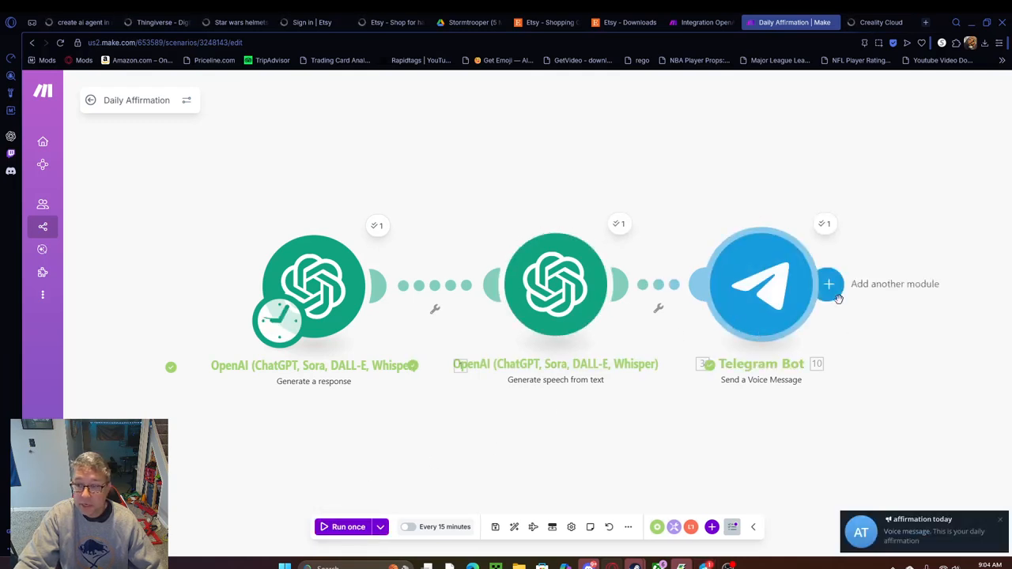
pyautogui.click(921, 536)
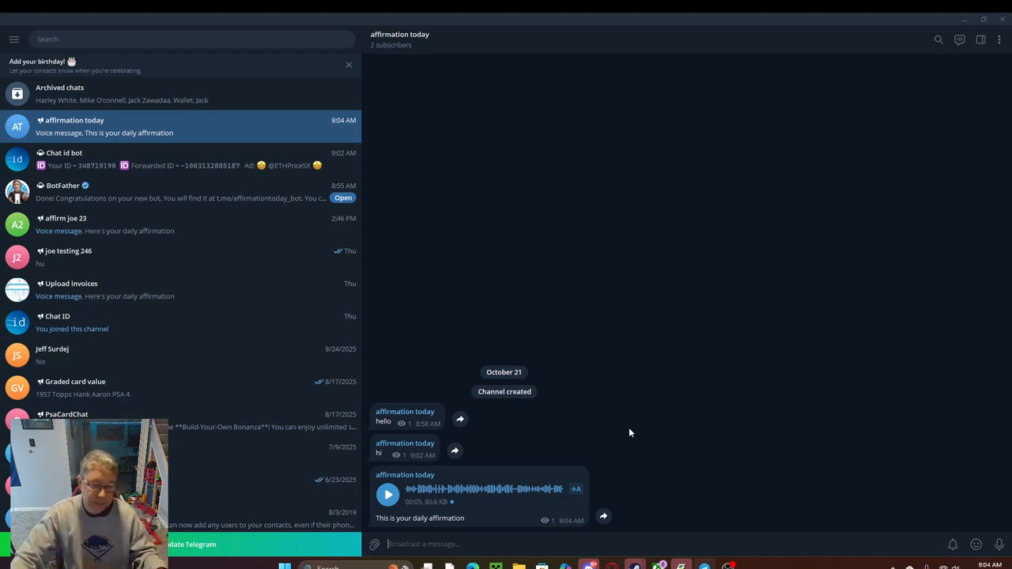
pyautogui.click(388, 494)
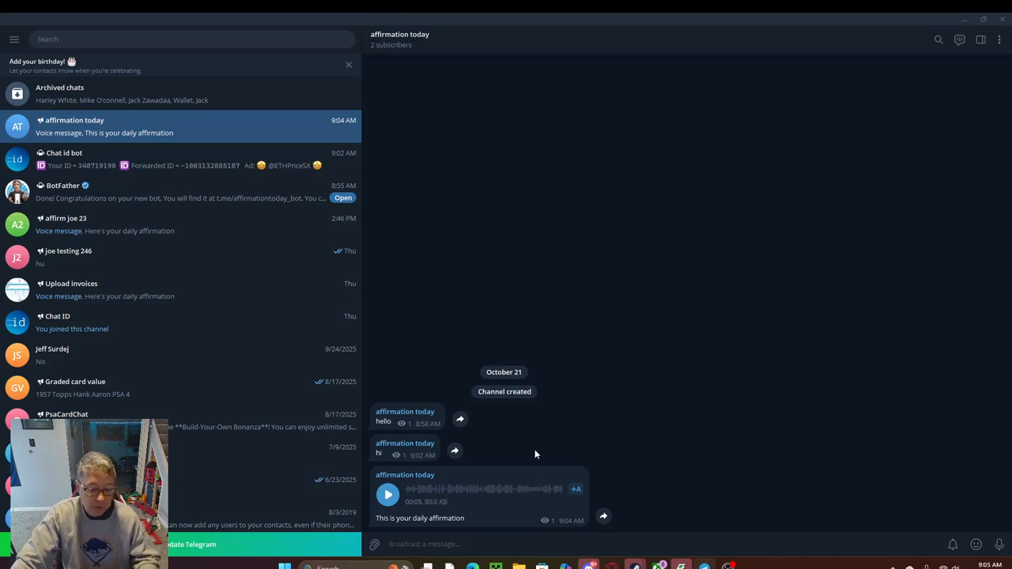
pyautogui.hotkey('alt', 'Tab')
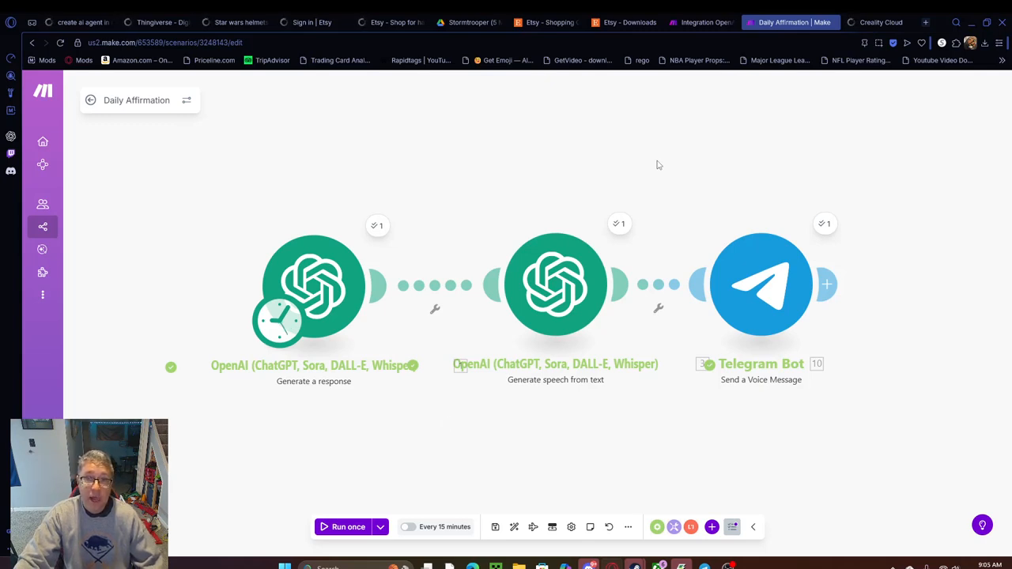
# Schedule the scenario to run every day at 09:06 and activate it
pyautogui.click(434, 527)
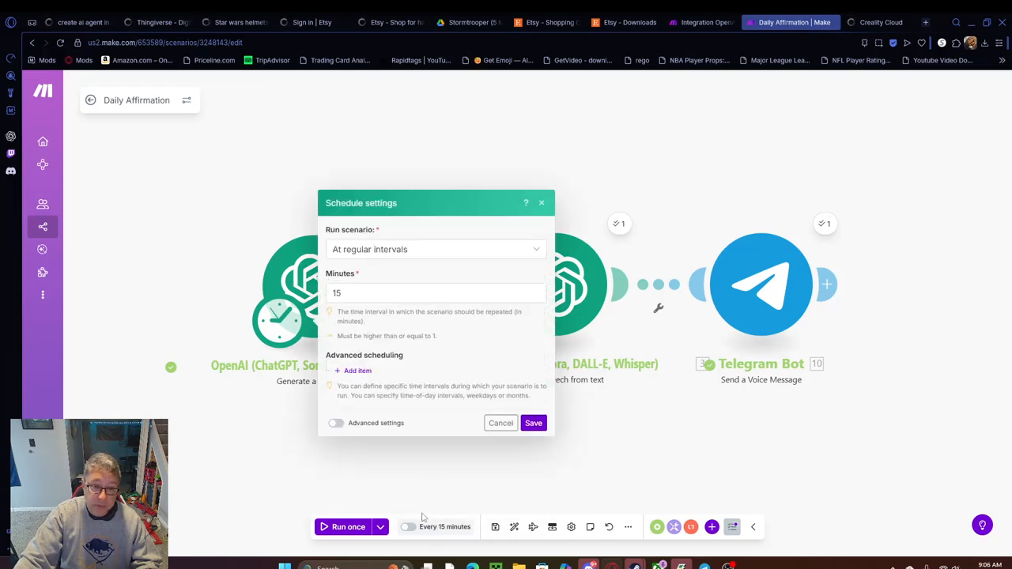
pyautogui.click(531, 251)
pyautogui.click(365, 307)
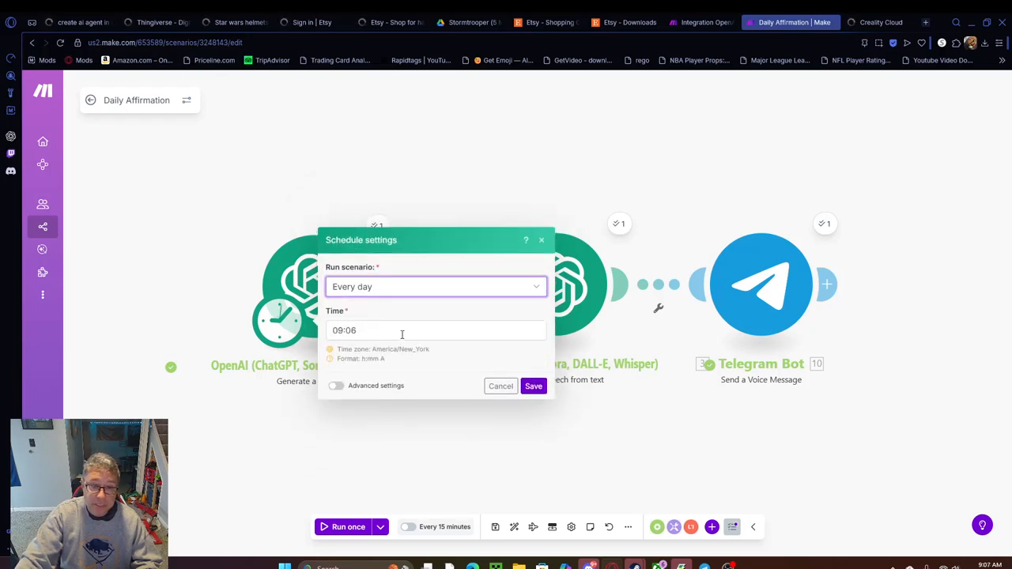
pyautogui.click(533, 386)
pyautogui.click(511, 353)
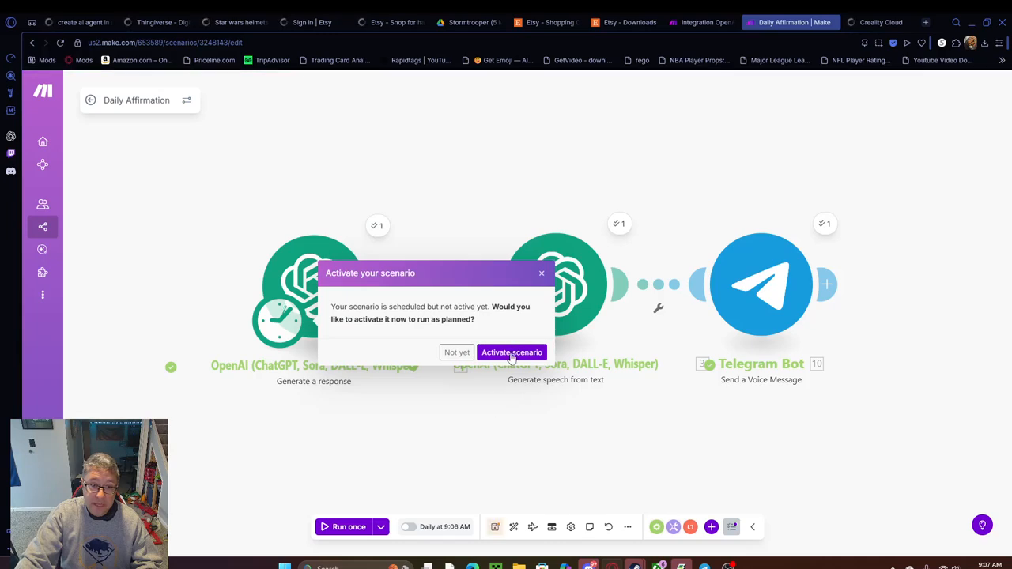